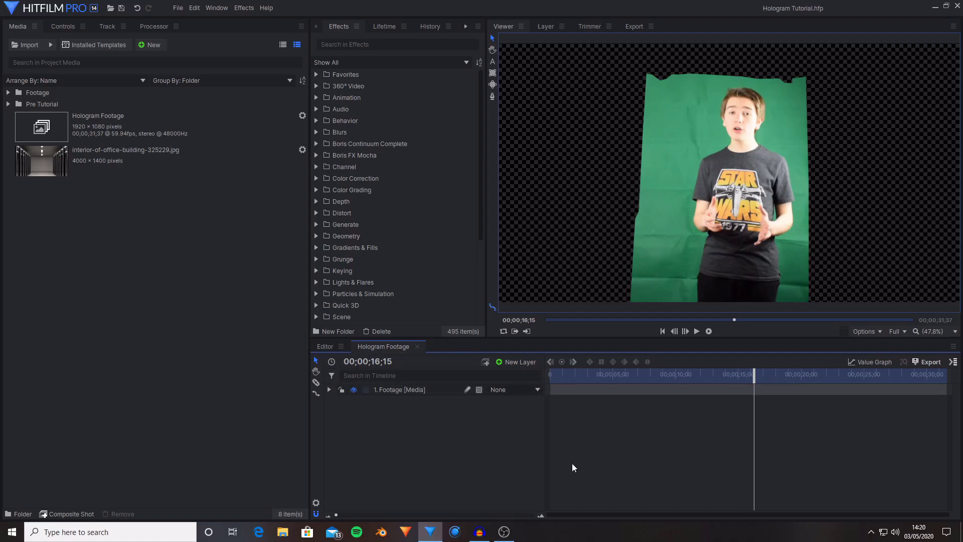
- Select and then deselect the footage layer, and focus the Effects search box
{"action": "left_click", "coordinate": [397, 391]}
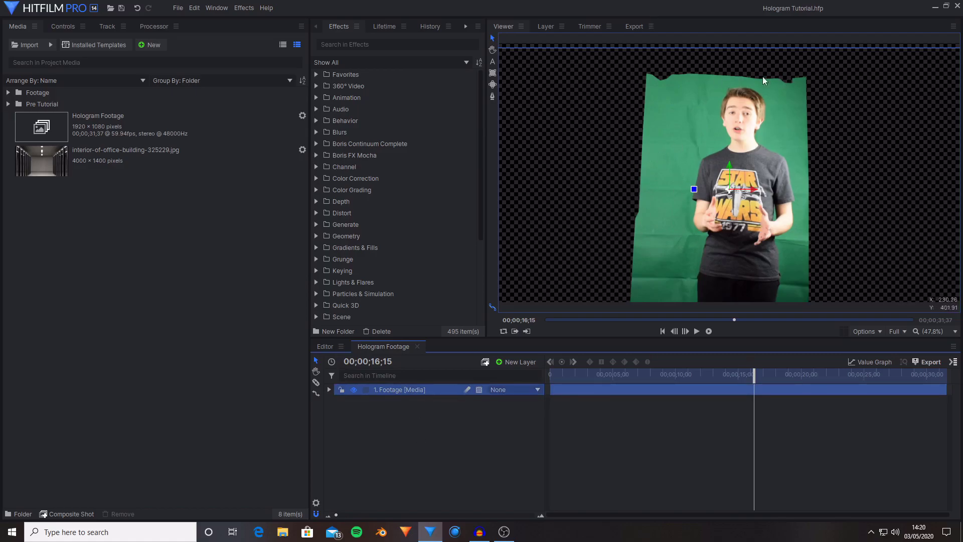
{"action": "left_click", "coordinate": [449, 448]}
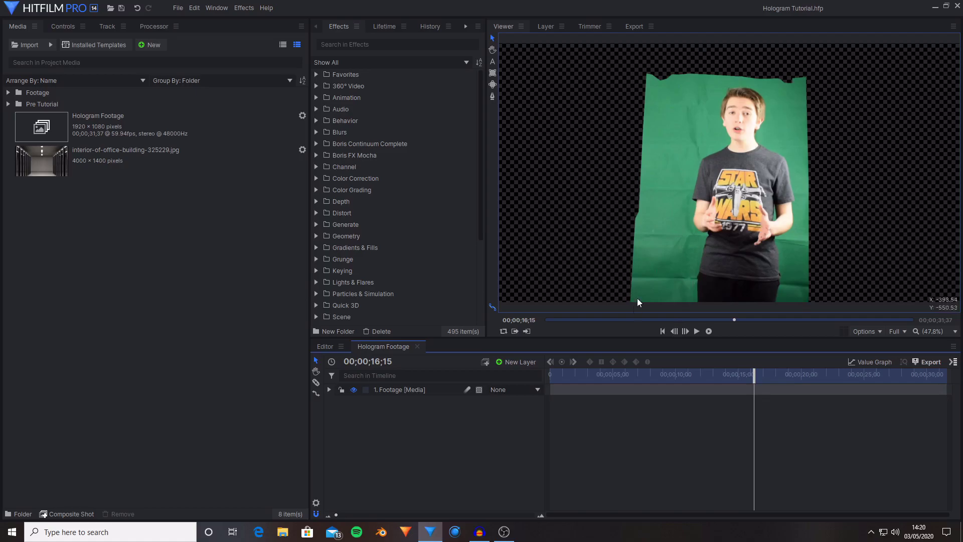
{"action": "left_click", "coordinate": [345, 44]}
- Search 'chroma key', apply Chroma Key to the footage layer, and inspect its matte settings
{"action": "type", "text": "chroma key"}
{"action": "left_click_drag", "start_coordinate": [377, 86], "coordinate": [610, 268]}
{"action": "left_click", "coordinate": [350, 436]}
{"action": "scroll", "coordinate": [452, 452], "scroll_direction": "down", "scroll_amount": 5}
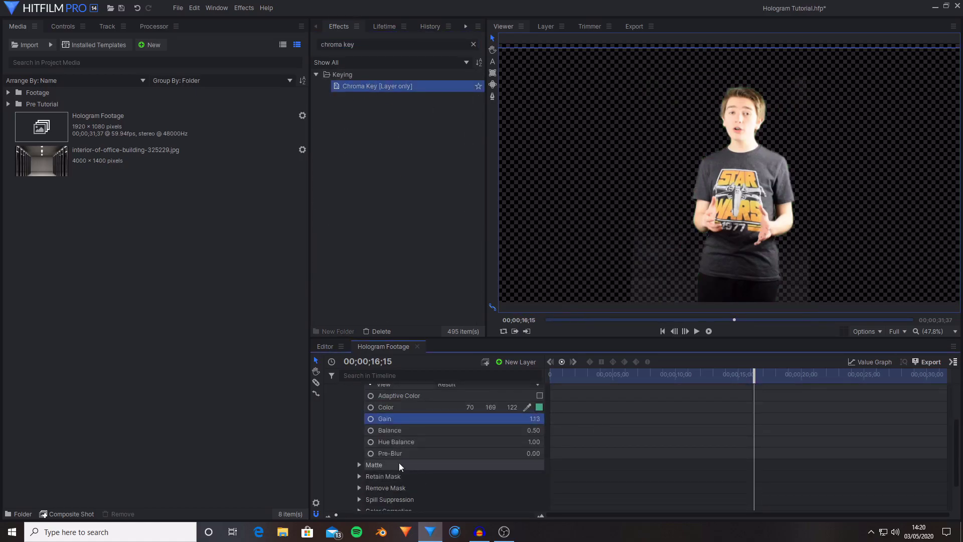
{"action": "left_click", "coordinate": [410, 444]}
{"action": "scroll", "coordinate": [452, 442], "scroll_direction": "up", "scroll_amount": 5}
{"action": "left_click", "coordinate": [349, 435]}
{"action": "left_click", "coordinate": [340, 424]}
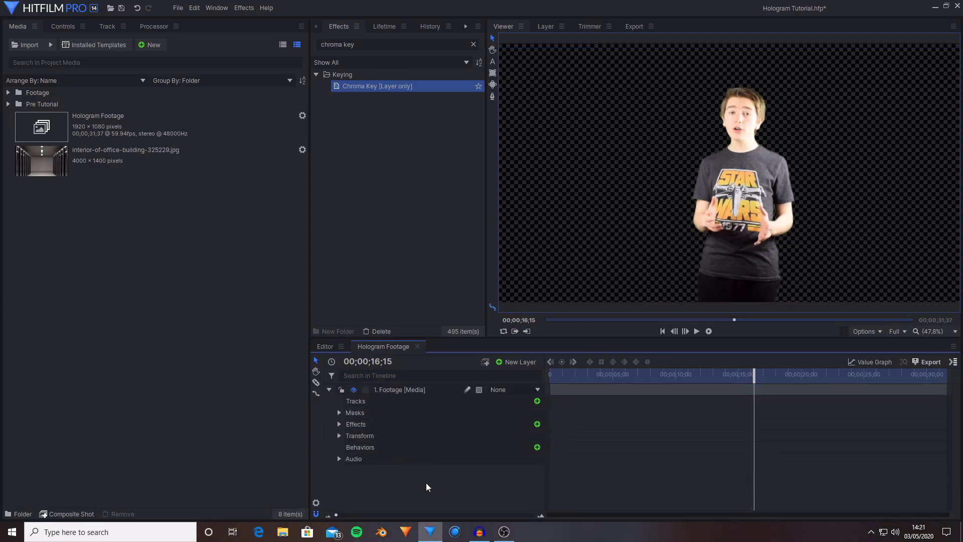
{"action": "scroll", "coordinate": [735, 258], "scroll_direction": "up", "scroll_amount": 5}
- Add Spill Removal to the footage layer; try Matte Cleaner, then undo it
{"action": "left_click", "coordinate": [473, 44]}
{"action": "type", "text": "spill"}
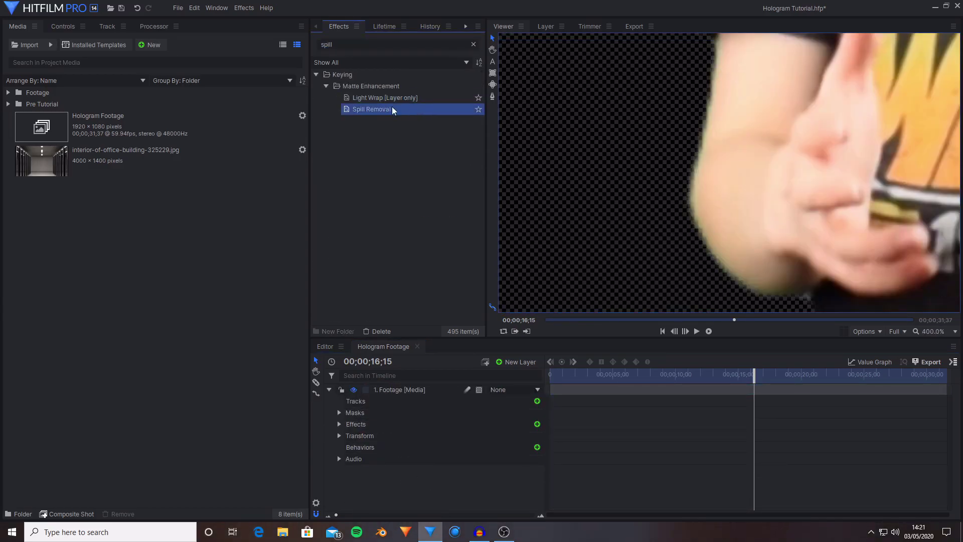
{"action": "left_click_drag", "start_coordinate": [372, 109], "coordinate": [718, 215]}
{"action": "scroll", "coordinate": [718, 215], "scroll_direction": "down", "scroll_amount": 5}
{"action": "scroll", "coordinate": [719, 214], "scroll_direction": "up", "scroll_amount": 5}
{"action": "left_click", "coordinate": [473, 44]}
{"action": "type", "text": "matte"}
{"action": "left_click_drag", "start_coordinate": [372, 178], "coordinate": [374, 440]}
{"action": "scroll", "coordinate": [696, 217], "scroll_direction": "down", "scroll_amount": 5}
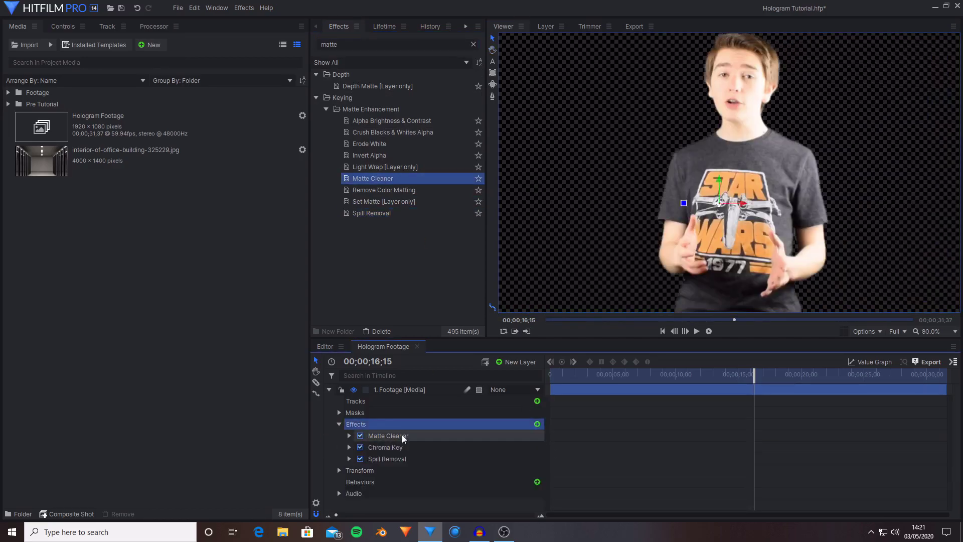
{"action": "key", "text": "ctrl+z"}
- Expand Chroma Key's matte settings and widen the property names column
{"action": "left_click", "coordinate": [349, 436]}
{"action": "scroll", "coordinate": [412, 452], "scroll_direction": "down", "scroll_amount": 5}
{"action": "left_click", "coordinate": [458, 462]}
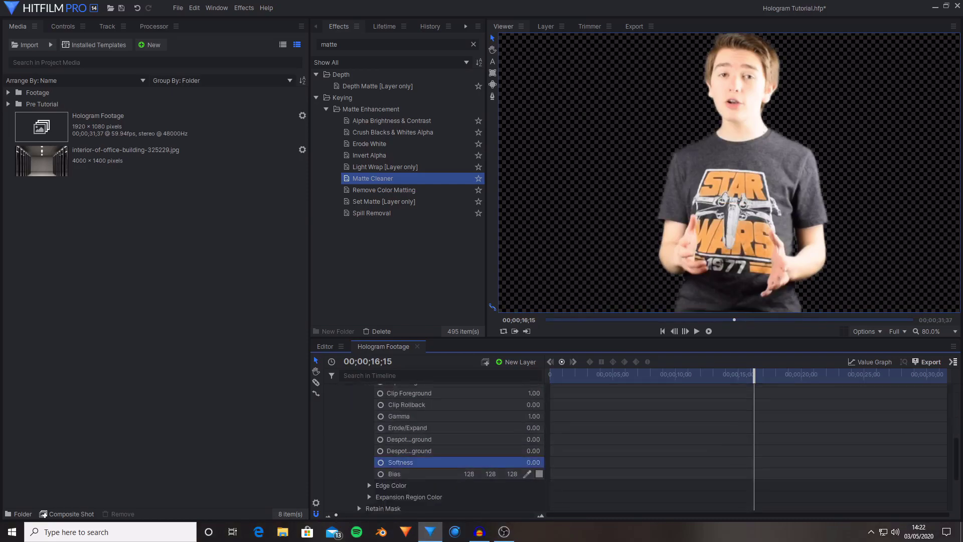
{"action": "scroll", "coordinate": [654, 226], "scroll_direction": "up", "scroll_amount": 5}
{"action": "left_click", "coordinate": [452, 405]}
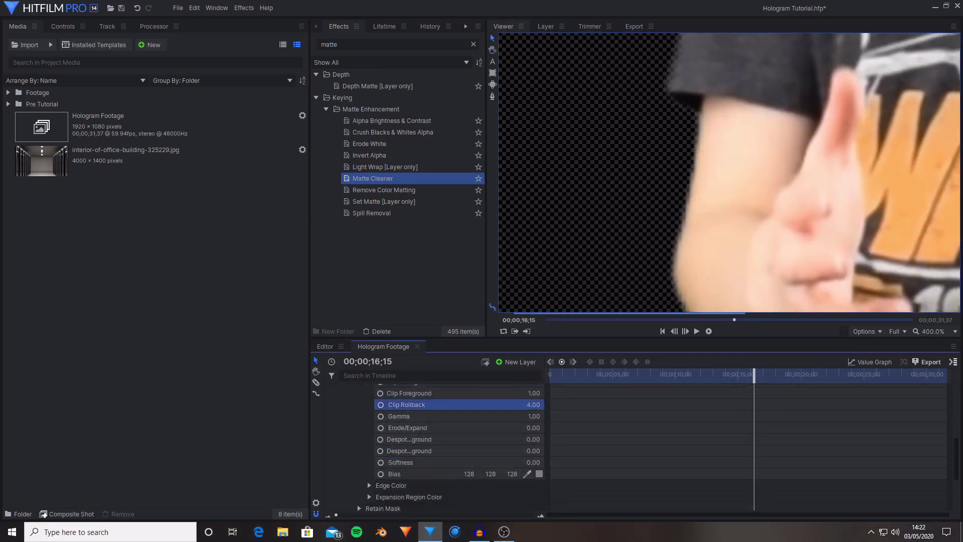
{"action": "left_click", "coordinate": [530, 427]}
{"action": "left_click_drag", "start_coordinate": [547, 422], "coordinate": [579, 421]}
- Set Chroma Key matte Softness to 2.00
{"action": "left_click", "coordinate": [572, 474]}
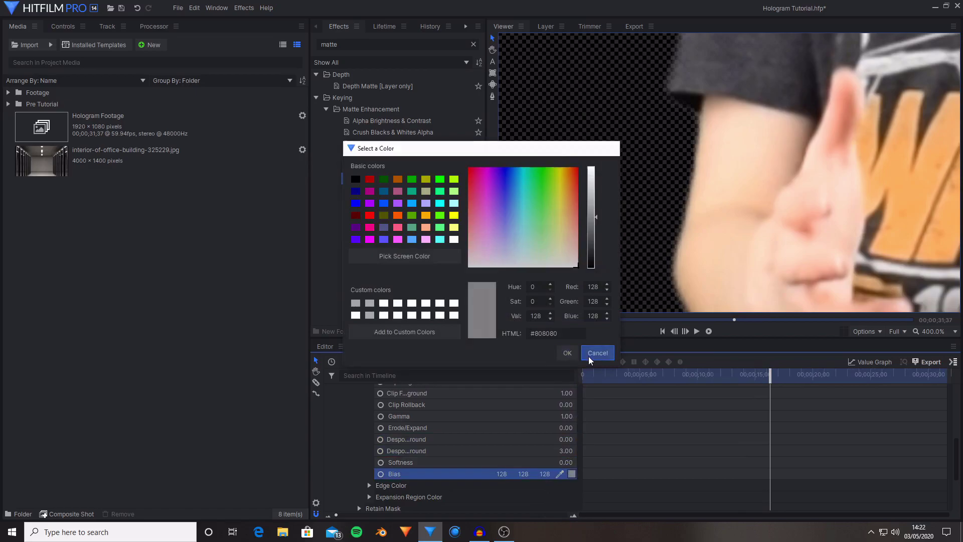
{"action": "key", "text": "Escape"}
{"action": "left_click_drag", "start_coordinate": [566, 462], "coordinate": [577, 462]}
{"action": "key", "text": "ctrl+z"}
{"action": "scroll", "coordinate": [752, 180], "scroll_direction": "down", "scroll_amount": 5}
{"action": "scroll", "coordinate": [753, 179], "scroll_direction": "up", "scroll_amount": 4}
{"action": "scroll", "coordinate": [752, 217], "scroll_direction": "down", "scroll_amount": 3}
- Fit the whole frame in the viewer, collapse Chroma Key, and clear the effects search
{"action": "left_click", "coordinate": [943, 332]}
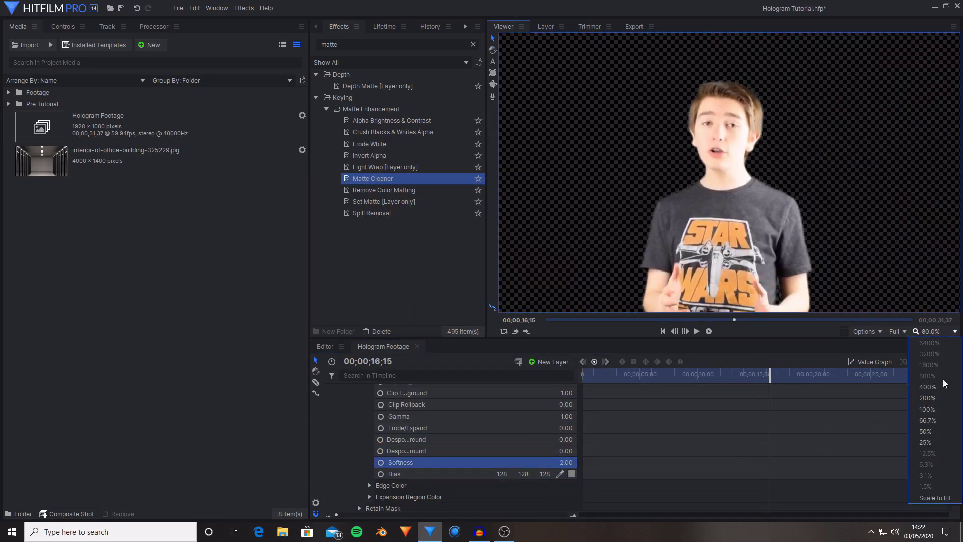
{"action": "left_click", "coordinate": [943, 497]}
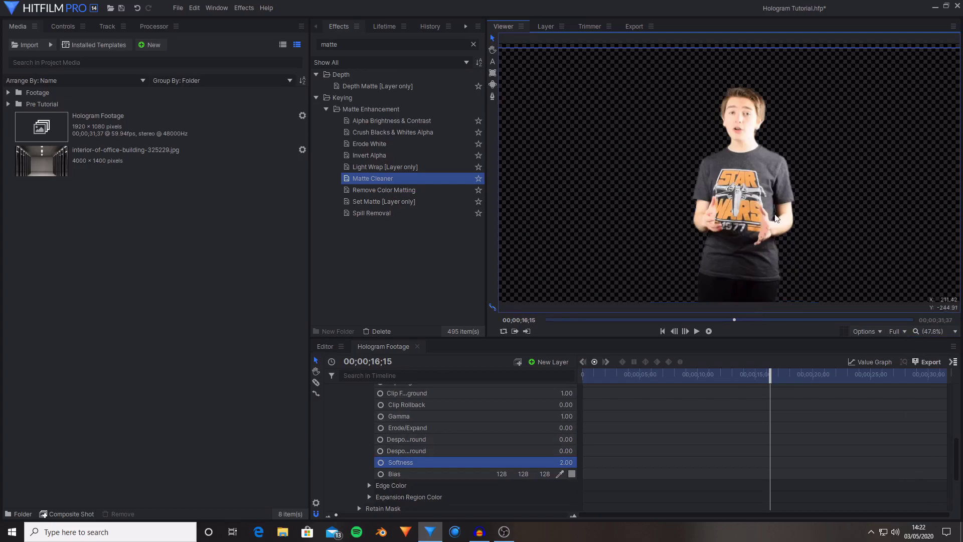
{"action": "scroll", "coordinate": [377, 459], "scroll_direction": "up", "scroll_amount": 5}
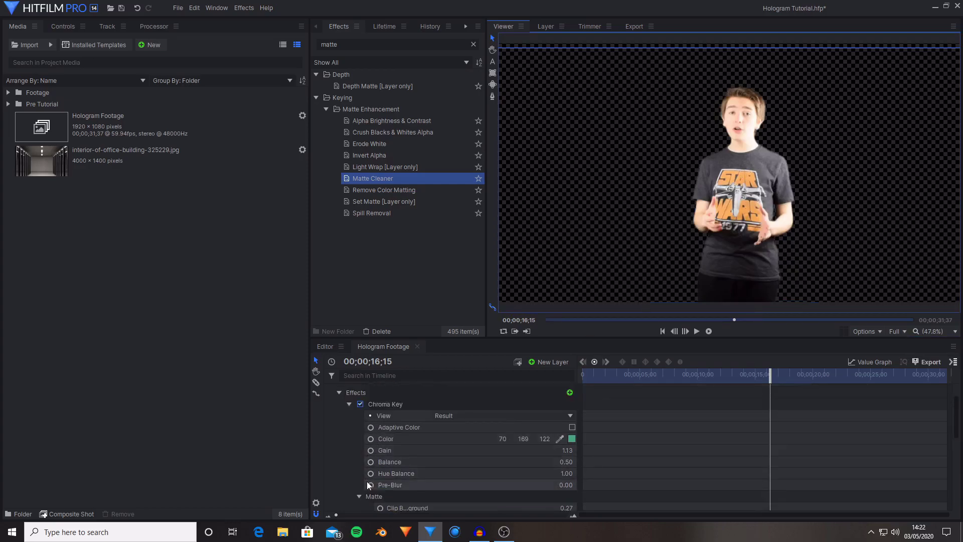
{"action": "left_click", "coordinate": [351, 391]}
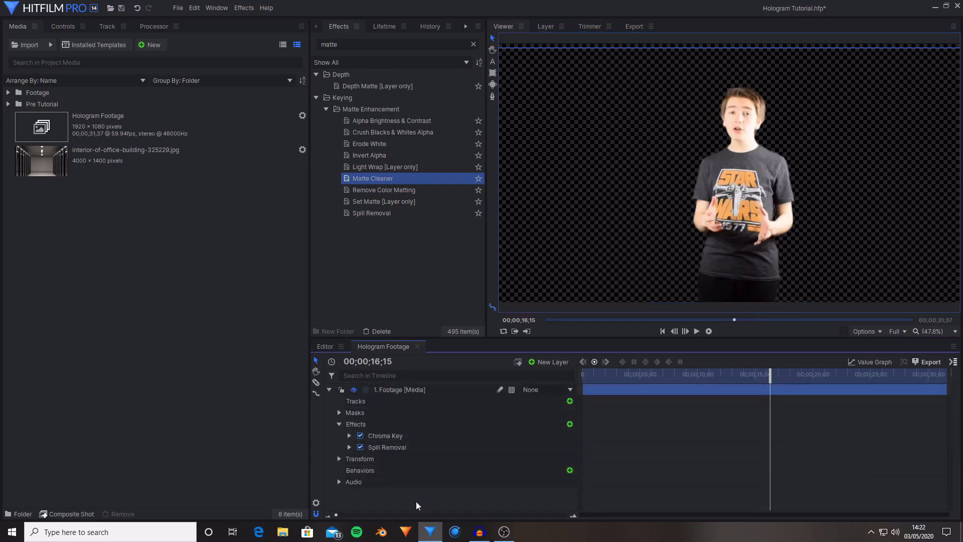
{"action": "left_click", "coordinate": [473, 44]}
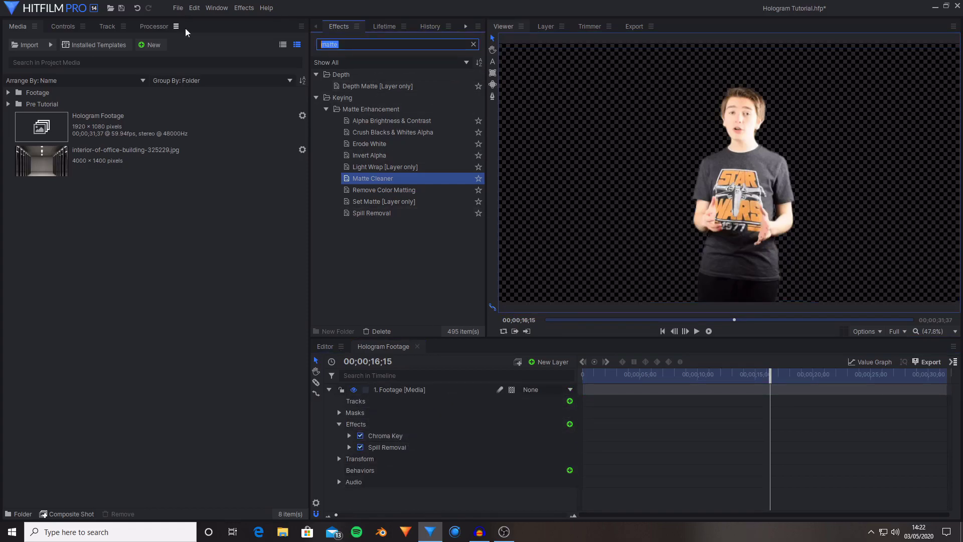
{"action": "left_click", "coordinate": [280, 101]}
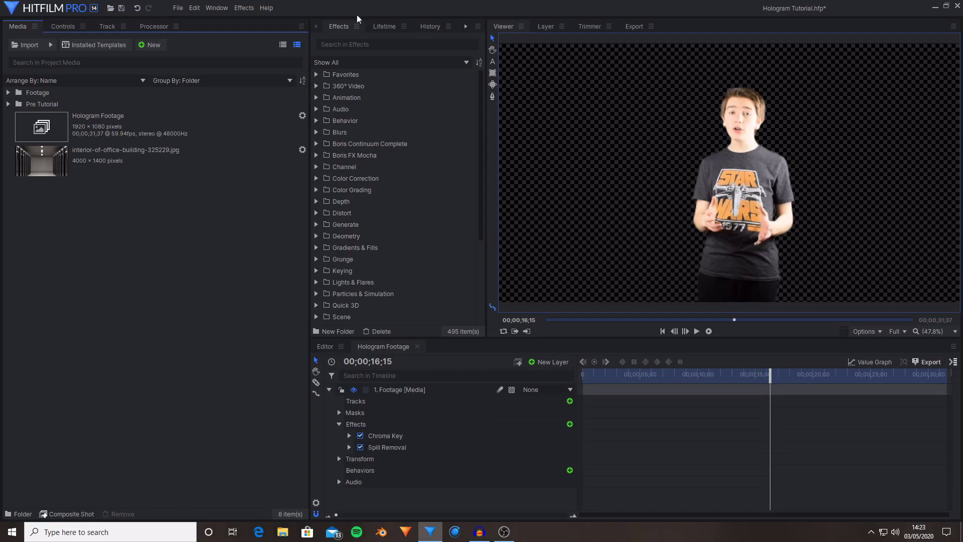
{"action": "left_click", "coordinate": [360, 45]}
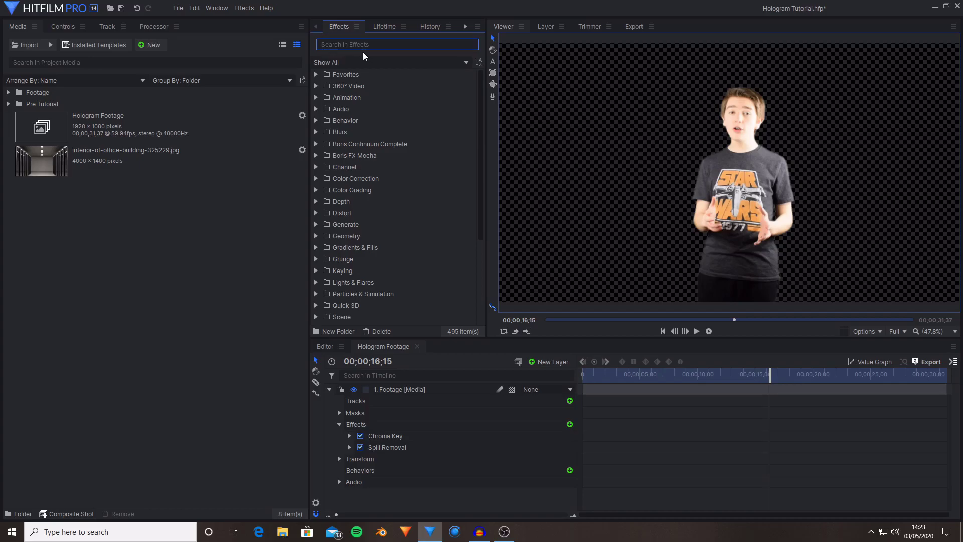
{"action": "type", "text": "tint"}
- Apply Tint to the footage layer and expand its settings in the Controls panel
{"action": "left_click", "coordinate": [356, 86]}
{"action": "left_click_drag", "start_coordinate": [356, 85], "coordinate": [450, 387]}
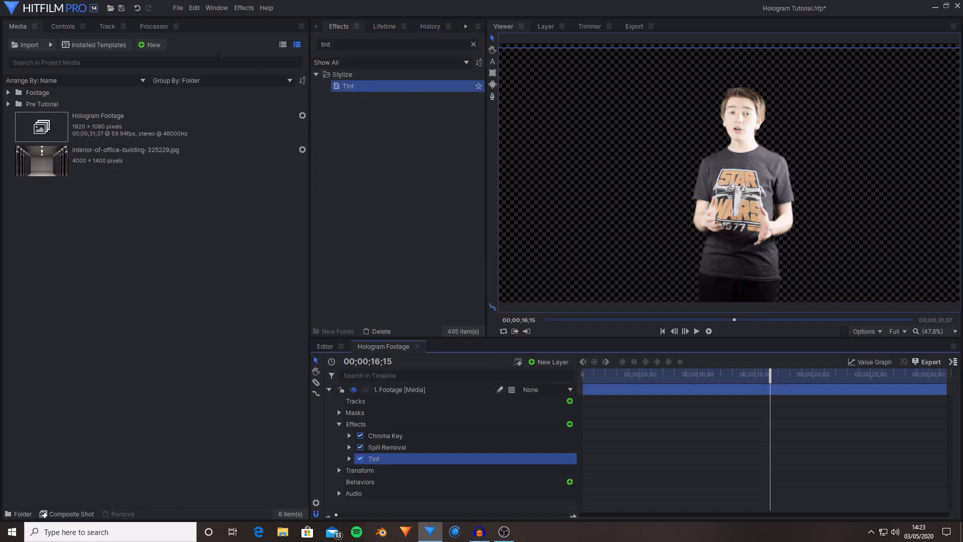
{"action": "left_click", "coordinate": [62, 26]}
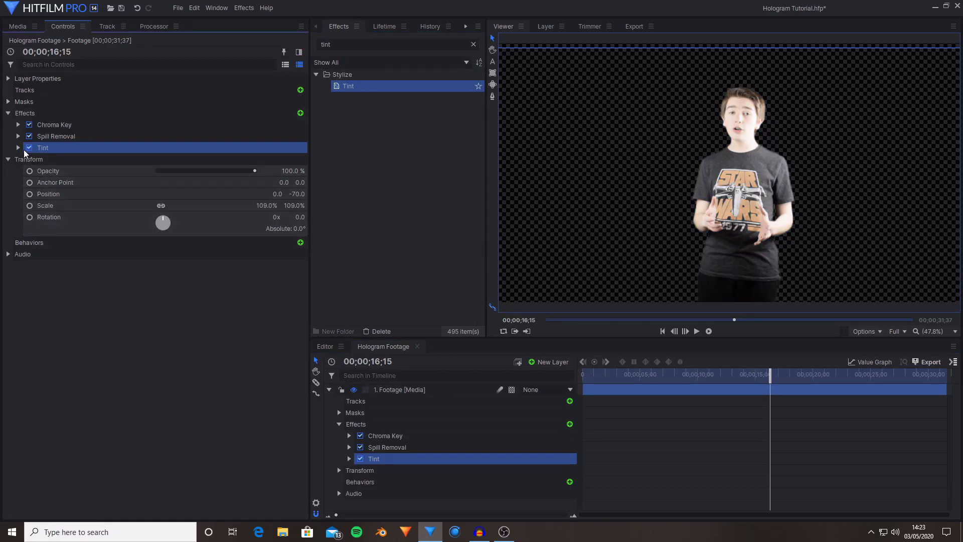
{"action": "left_click", "coordinate": [23, 149]}
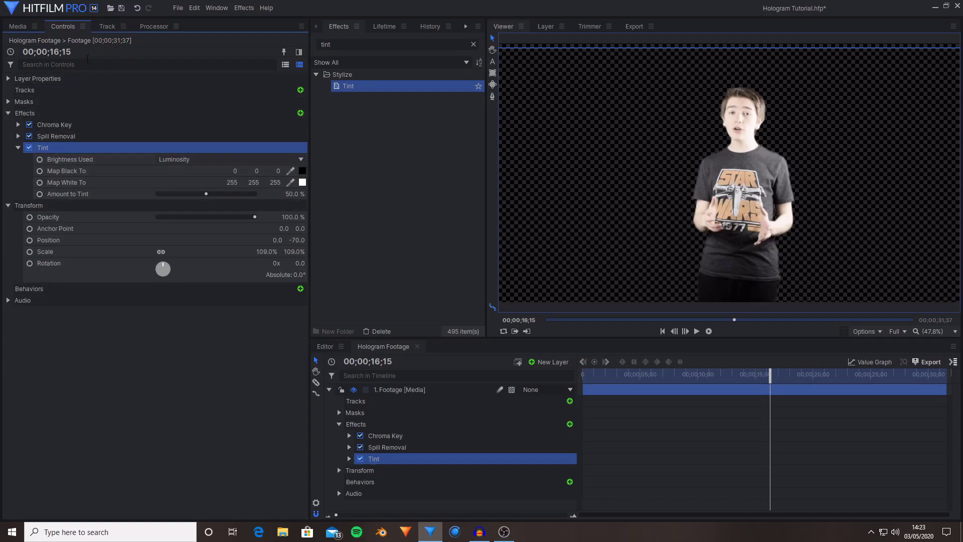
{"action": "left_click", "coordinate": [97, 183]}
{"action": "left_click", "coordinate": [96, 172]}
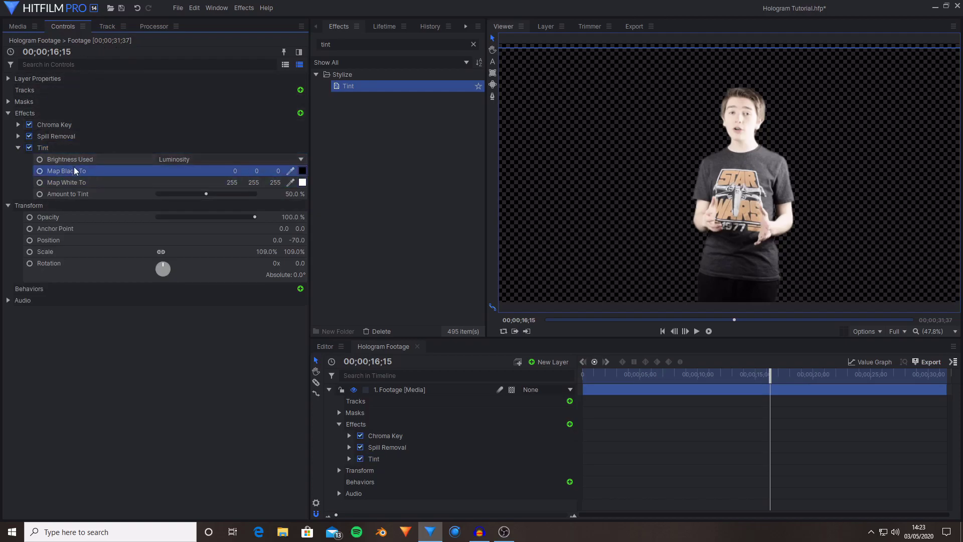
- Pick a dark blue for Tint's Map Black To colour
{"action": "left_click", "coordinate": [303, 171]}
{"action": "left_click_drag", "start_coordinate": [519, 194], "coordinate": [516, 191]}
{"action": "left_click_drag", "start_coordinate": [602, 254], "coordinate": [594, 204]}
{"action": "left_click", "coordinate": [512, 191]}
{"action": "left_click", "coordinate": [508, 191]}
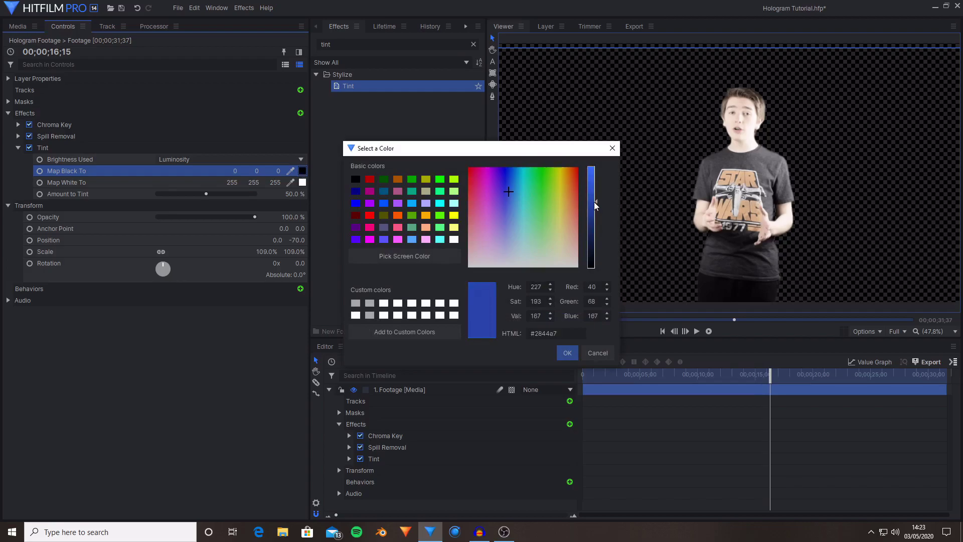
{"action": "left_click", "coordinate": [513, 194]}
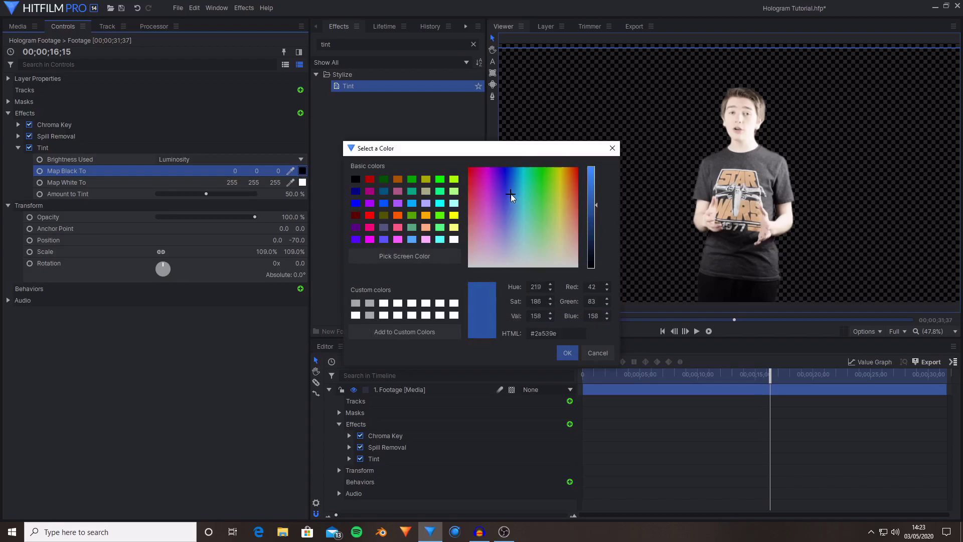
{"action": "left_click", "coordinate": [567, 356]}
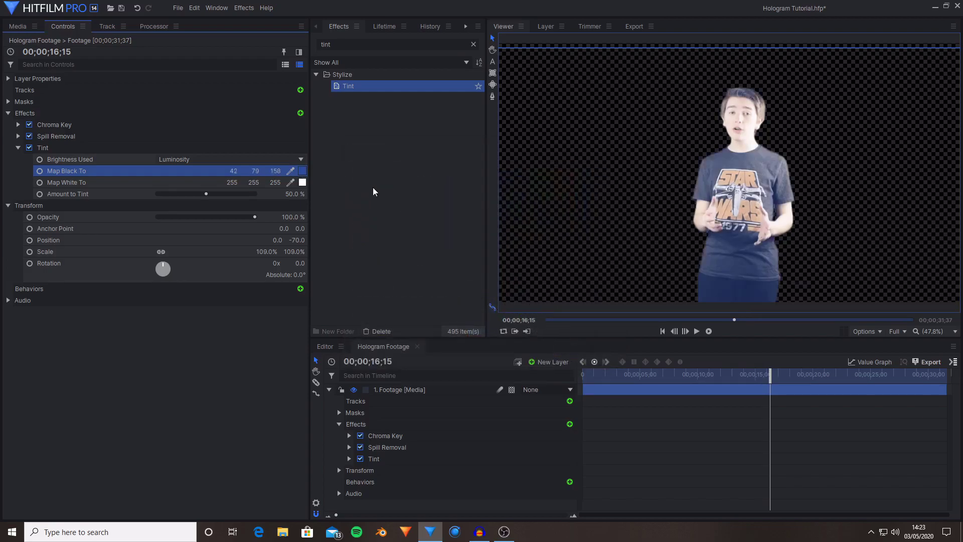
- Pick a light blue for Tint's Map White To colour
{"action": "left_click", "coordinate": [129, 183]}
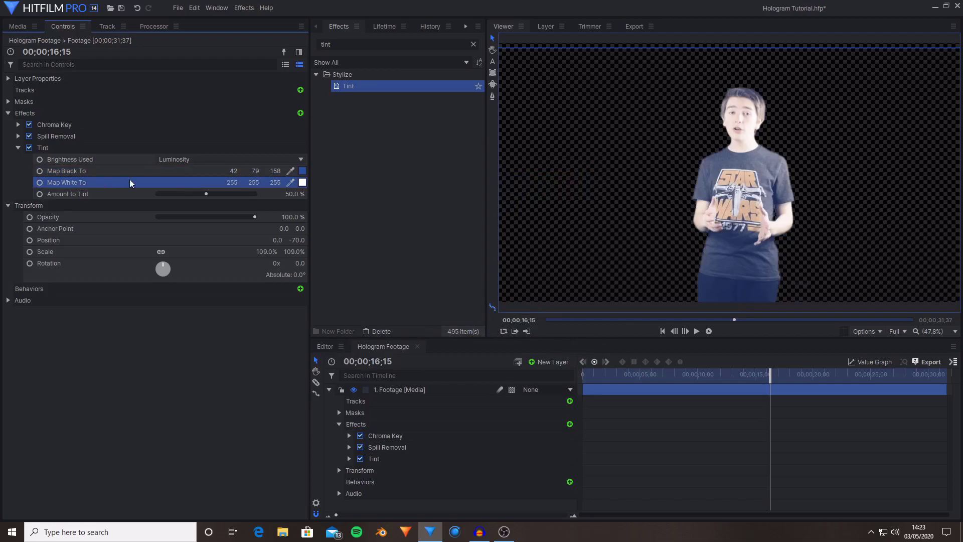
{"action": "left_click", "coordinate": [302, 182]}
{"action": "left_click", "coordinate": [530, 222]}
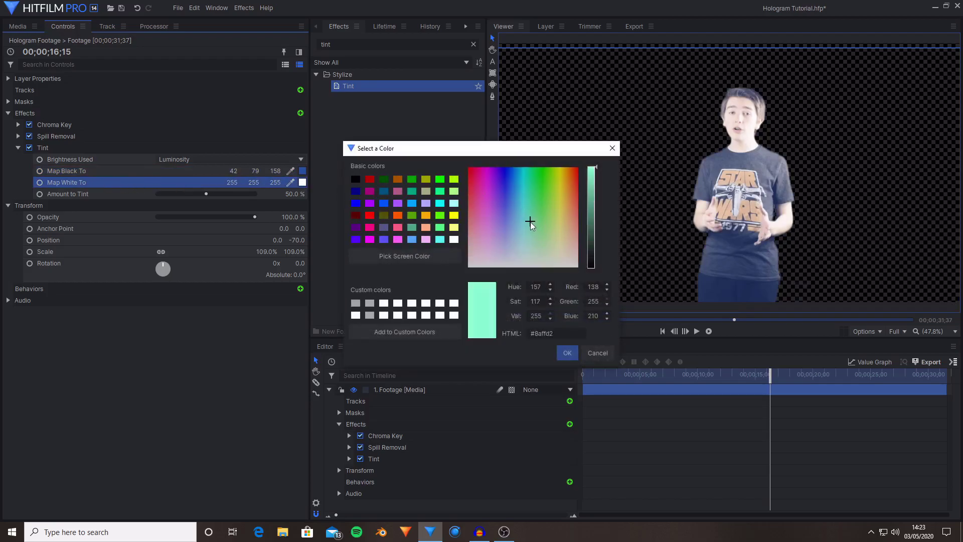
{"action": "left_click", "coordinate": [520, 220]}
{"action": "left_click", "coordinate": [521, 220]}
{"action": "left_click", "coordinate": [567, 353]}
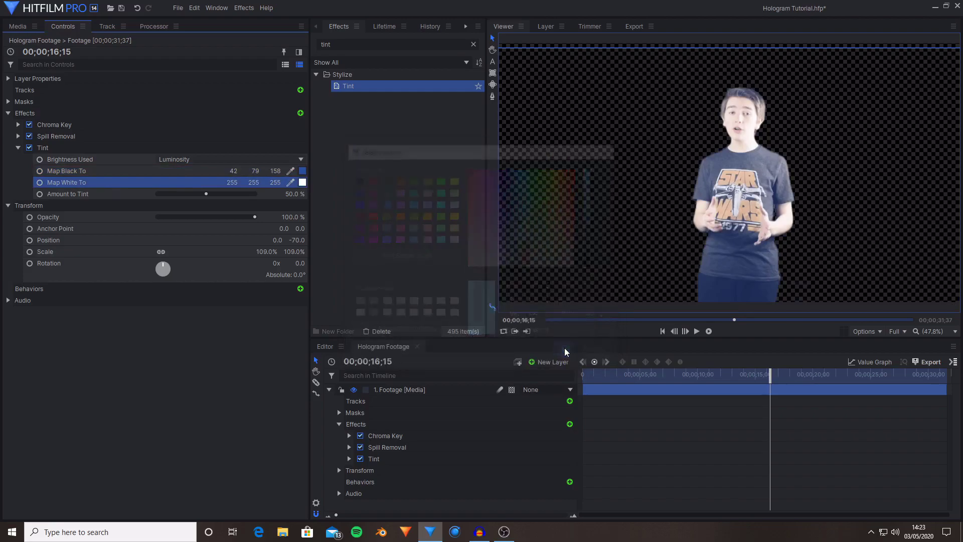
- Raise Tint's Amount to Tint to 60%
{"action": "left_click", "coordinate": [293, 193]}
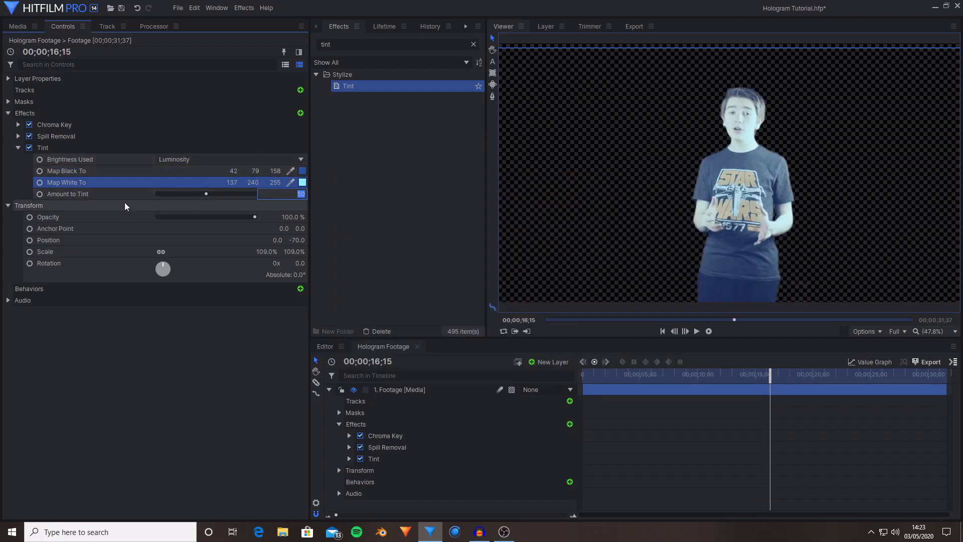
{"action": "left_click", "coordinate": [75, 194]}
{"action": "left_click_drag", "start_coordinate": [292, 197], "coordinate": [412, 92]}
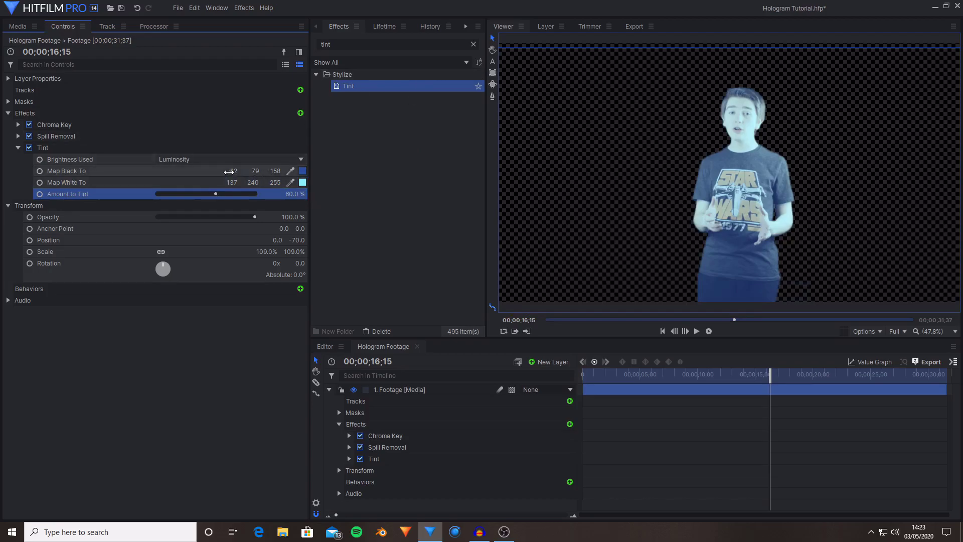
- Finalise Map Black To as 34, 86, 129 and Map White To as 102, 209, 255
{"action": "left_click", "coordinate": [193, 172]}
{"action": "left_click", "coordinate": [303, 171]}
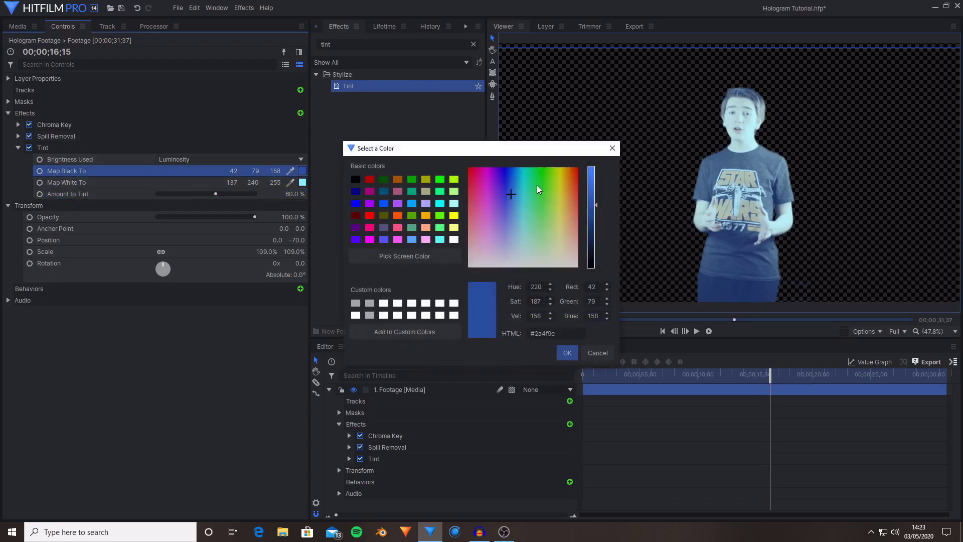
{"action": "left_click", "coordinate": [594, 216]}
{"action": "left_click", "coordinate": [568, 353]}
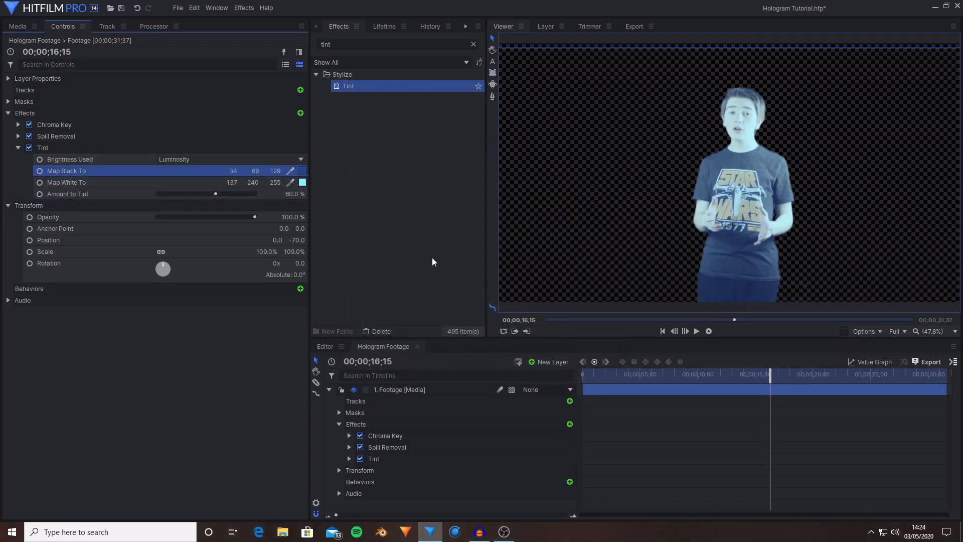
{"action": "left_click", "coordinate": [303, 182]}
{"action": "left_click", "coordinate": [572, 354]}
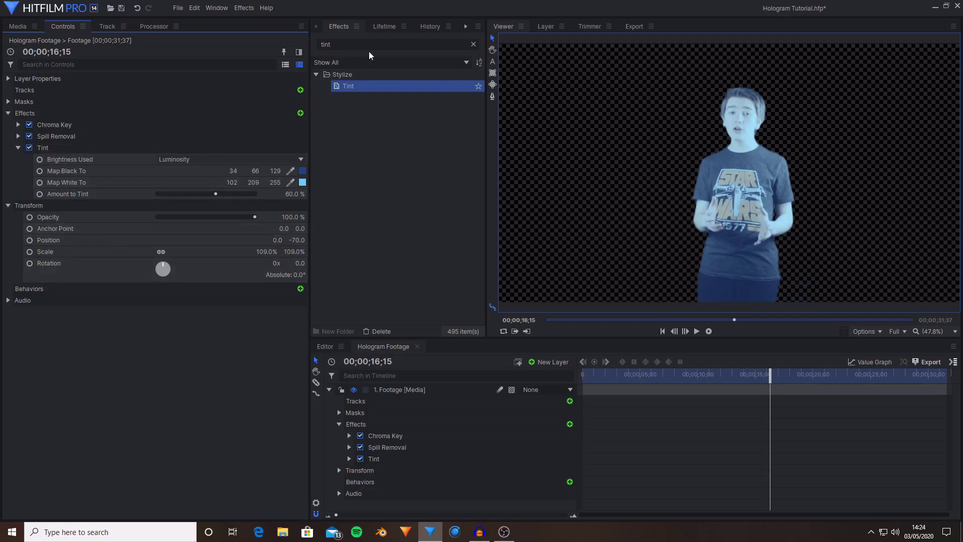
{"action": "double_click", "coordinate": [351, 44]}
- Apply Scan Lines to the footage, set Frequency to 450, then switch it off to compare
{"action": "type", "text": "s"}
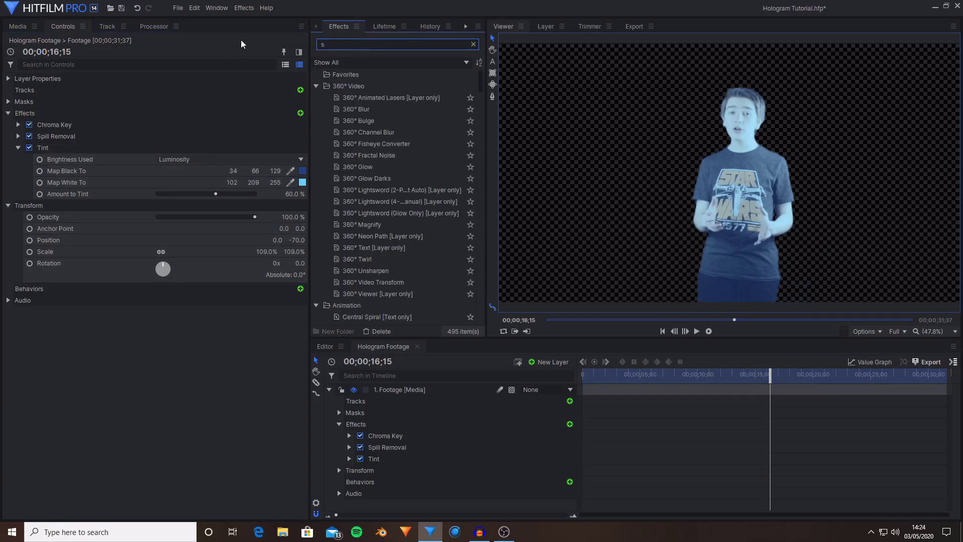
{"action": "type", "text": "can lines"}
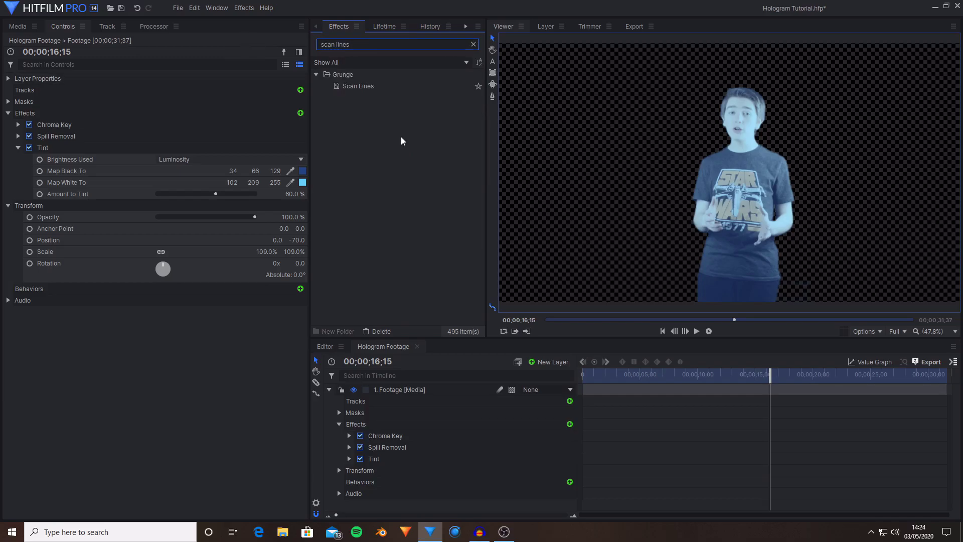
{"action": "left_click_drag", "start_coordinate": [365, 91], "coordinate": [396, 383]}
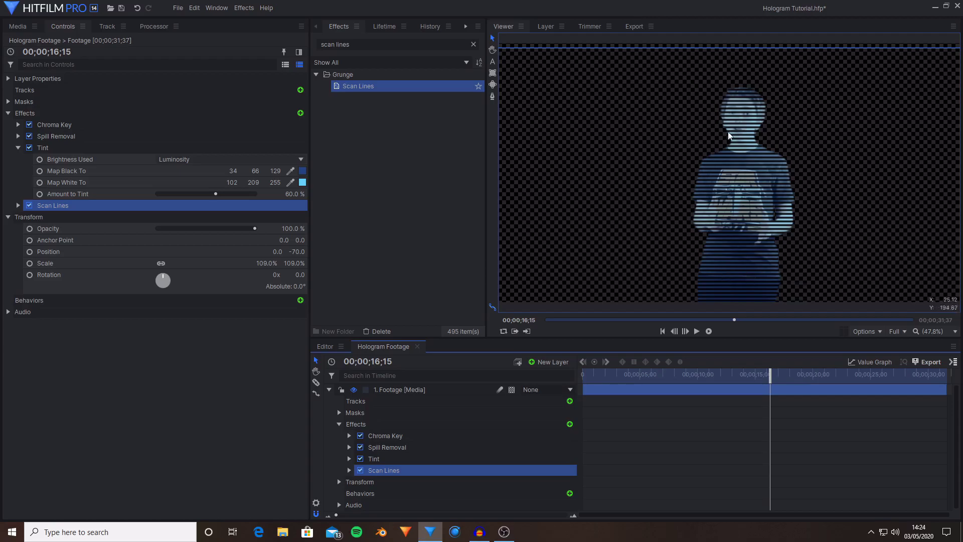
{"action": "left_click", "coordinate": [18, 205]}
{"action": "left_click", "coordinate": [67, 231]}
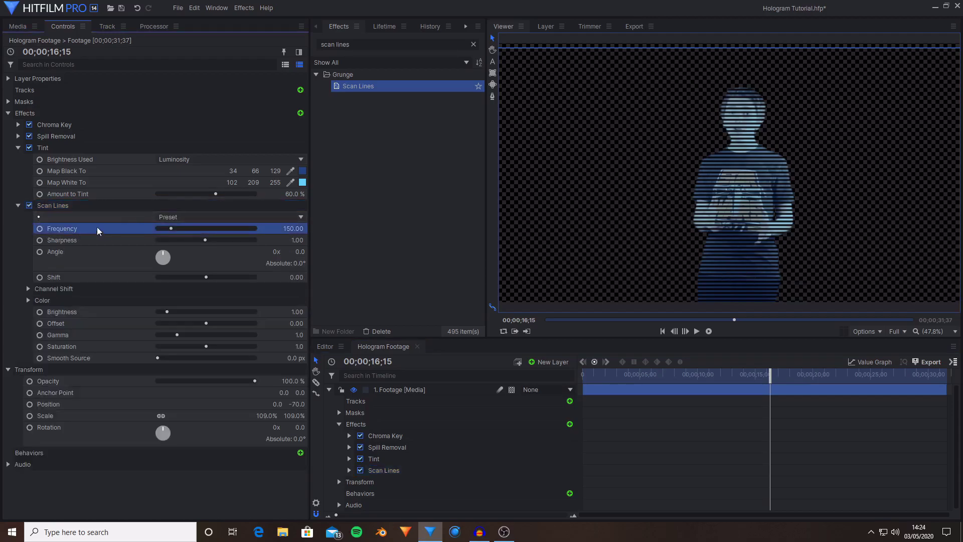
{"action": "left_click", "coordinate": [291, 229]}
{"action": "type", "text": "450"}
{"action": "key", "text": "Return"}
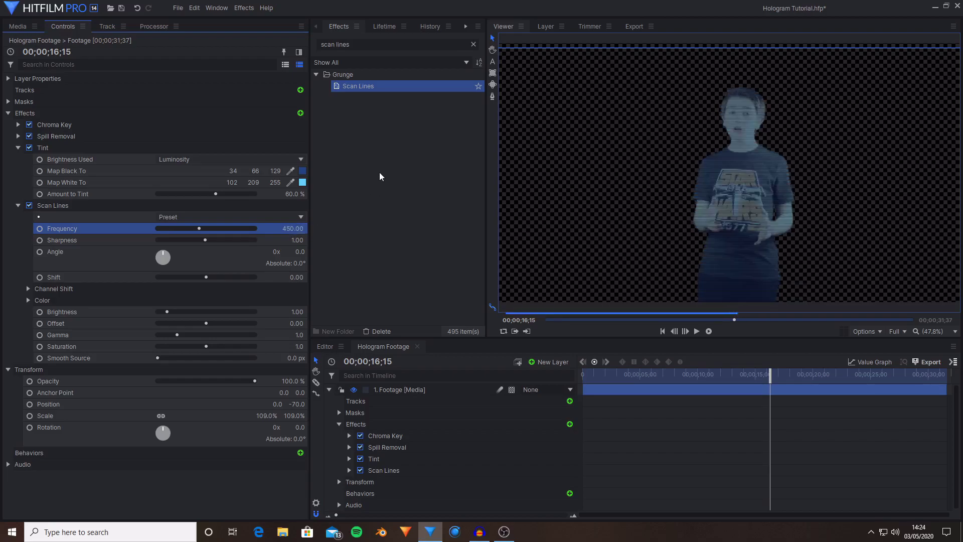
{"action": "scroll", "coordinate": [762, 185], "scroll_direction": "up", "scroll_amount": 1}
{"action": "scroll", "coordinate": [762, 185], "scroll_direction": "up", "scroll_amount": 2}
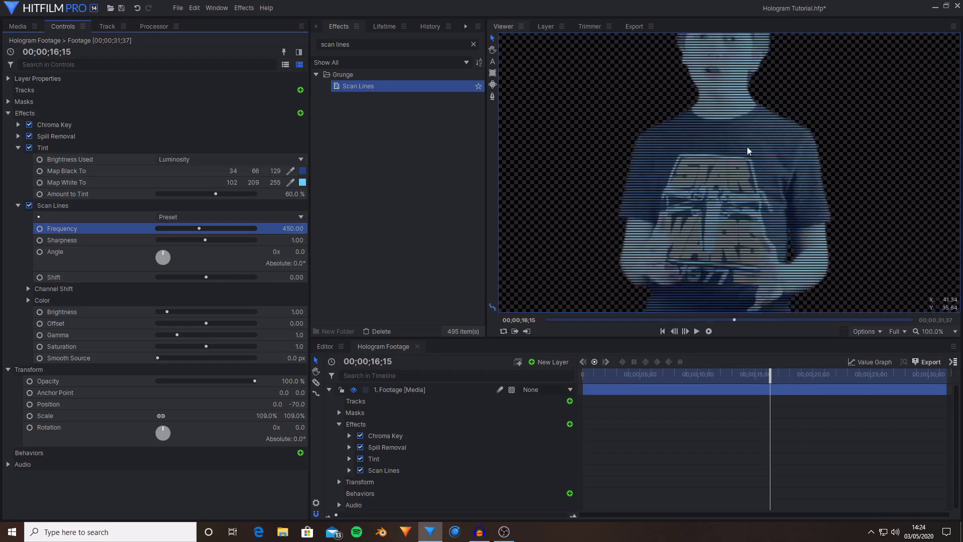
{"action": "scroll", "coordinate": [789, 141], "scroll_direction": "down", "scroll_amount": 2}
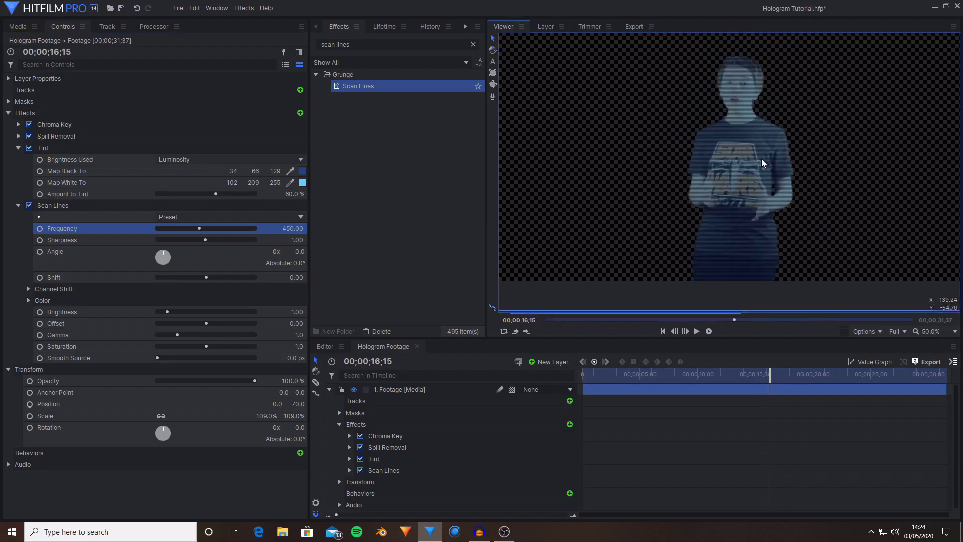
{"action": "left_click", "coordinate": [30, 205]}
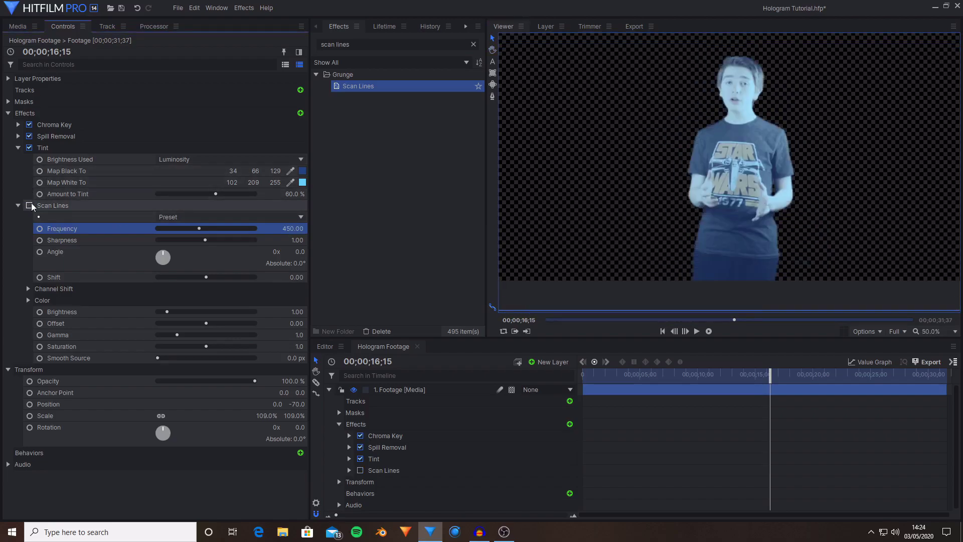
- Turn Scan Lines back on with colour Brightness 1.90 and Offset -0.16
{"action": "left_click", "coordinate": [29, 205]}
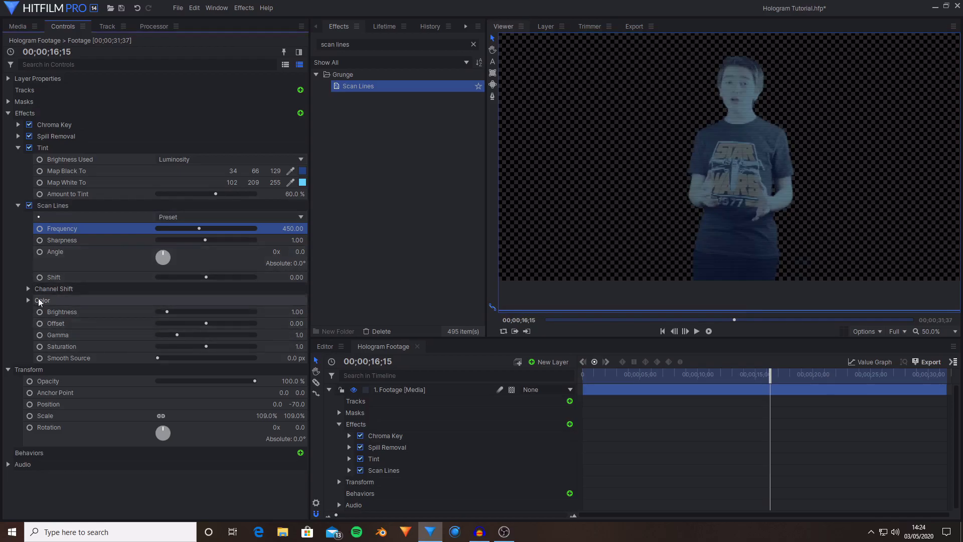
{"action": "left_click", "coordinate": [63, 312]}
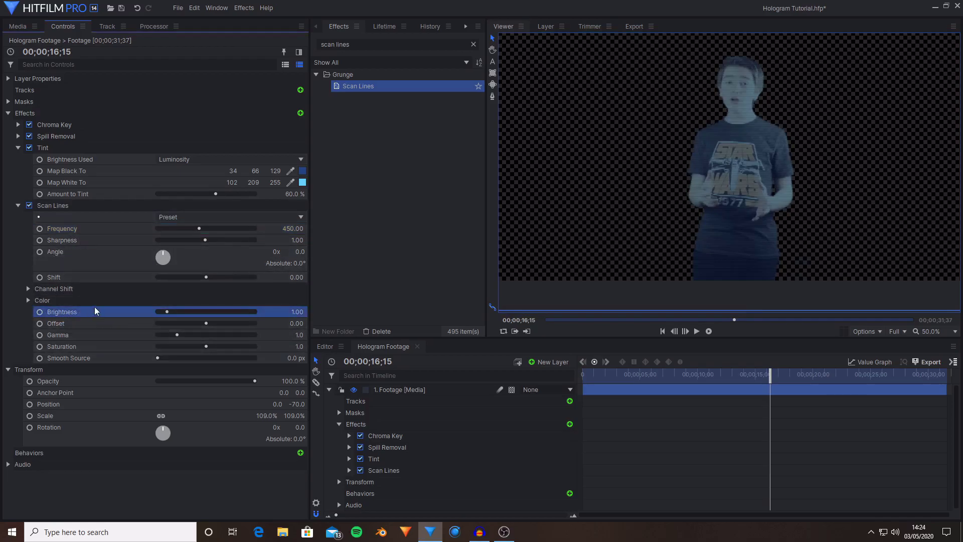
{"action": "left_click", "coordinate": [170, 312]}
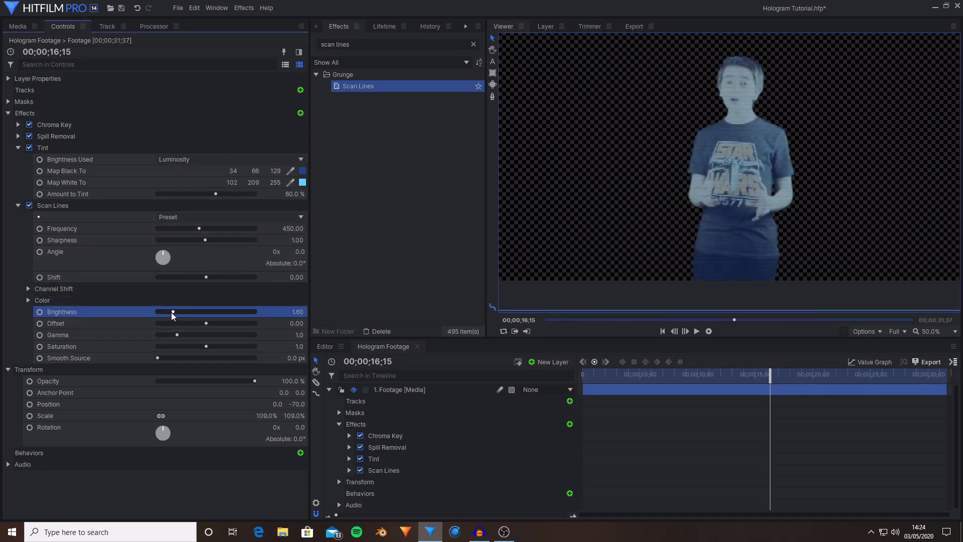
{"action": "left_click_drag", "start_coordinate": [170, 312], "coordinate": [175, 312]}
{"action": "left_click", "coordinate": [198, 323]}
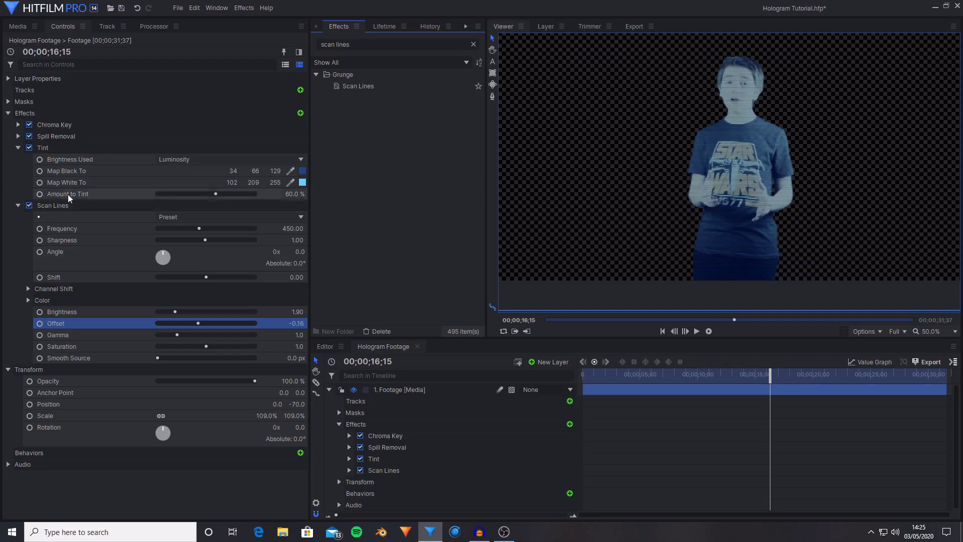
{"action": "left_click", "coordinate": [29, 205]}
{"action": "left_click", "coordinate": [31, 205]}
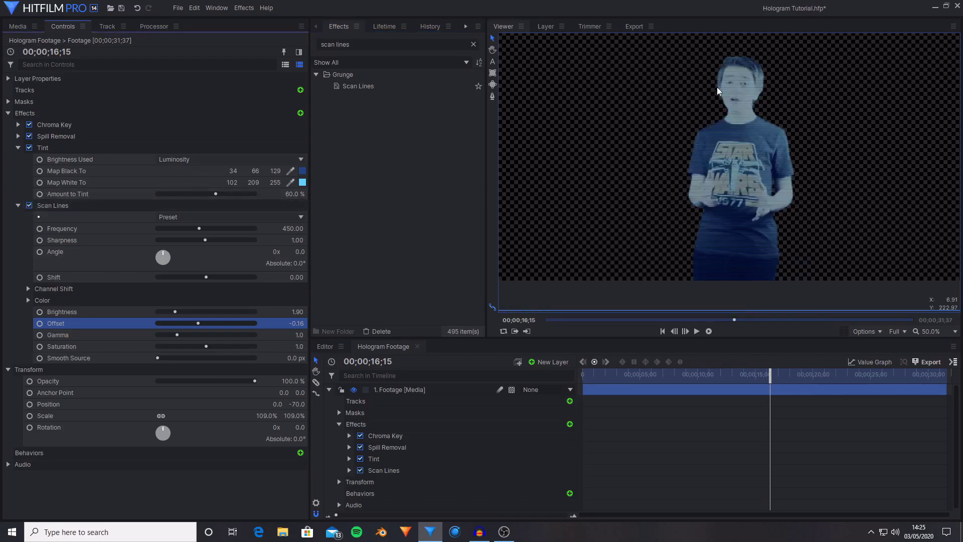
- Fit the whole frame in the viewer and focus the effects search field
{"action": "scroll", "coordinate": [746, 97], "scroll_direction": "up", "scroll_amount": 4}
{"action": "scroll", "coordinate": [742, 92], "scroll_direction": "down", "scroll_amount": 2}
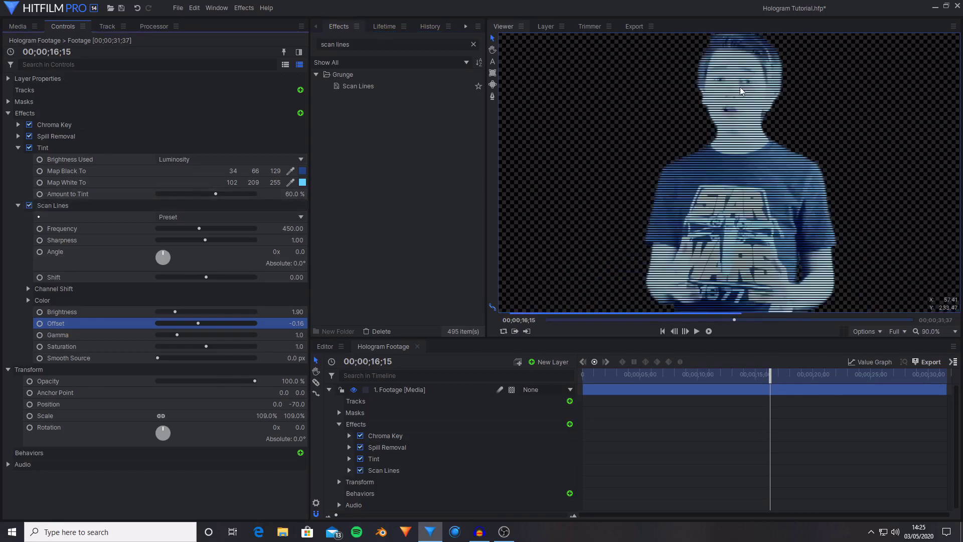
{"action": "left_click", "coordinate": [931, 331]}
{"action": "left_click", "coordinate": [923, 359]}
{"action": "left_click", "coordinate": [358, 44]}
- Place Brightness & Contrast below Spill Removal, collapsing the Tint and Scan Lines settings
{"action": "key", "text": "ctrl+a"}
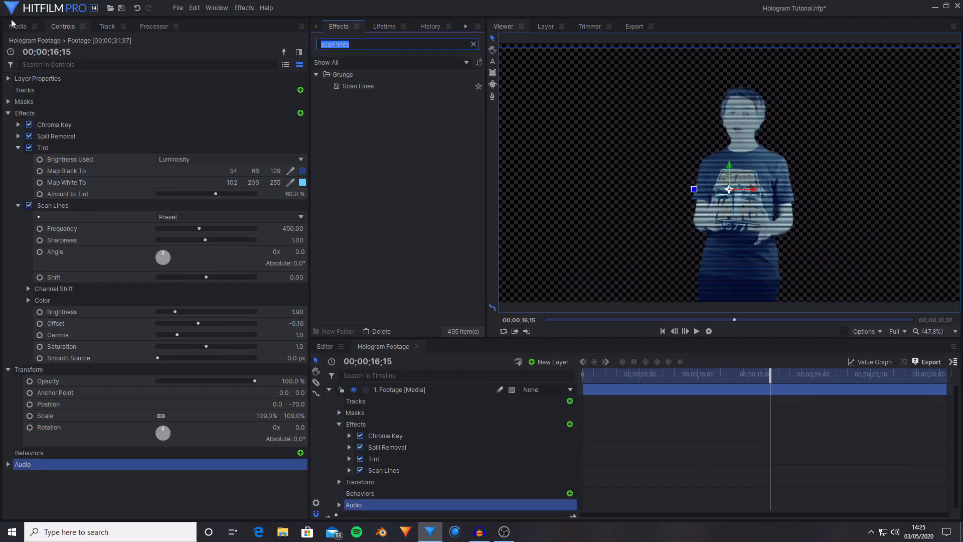
{"action": "type", "text": "brign"}
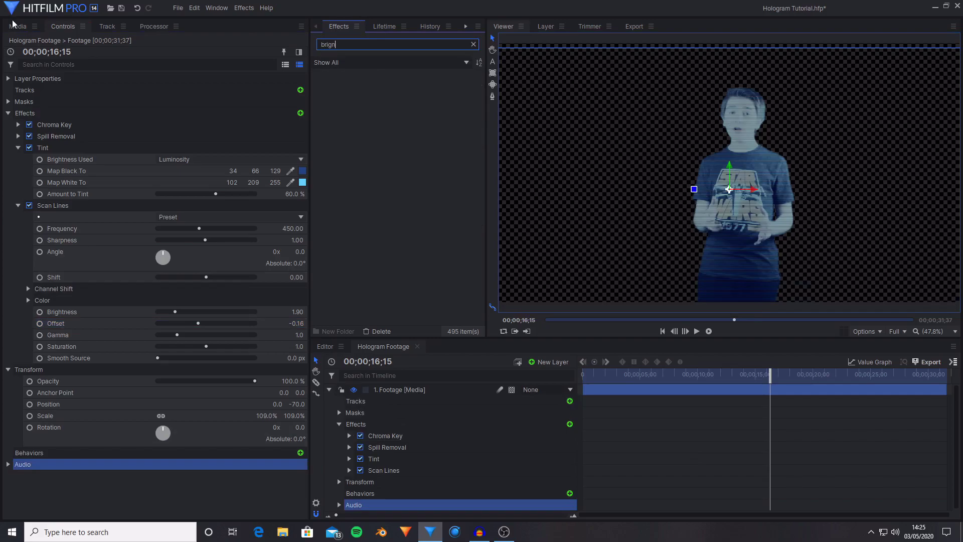
{"action": "type", "text": "="}
{"action": "key", "text": "BackSpace"}
{"action": "key", "text": "BackSpace"}
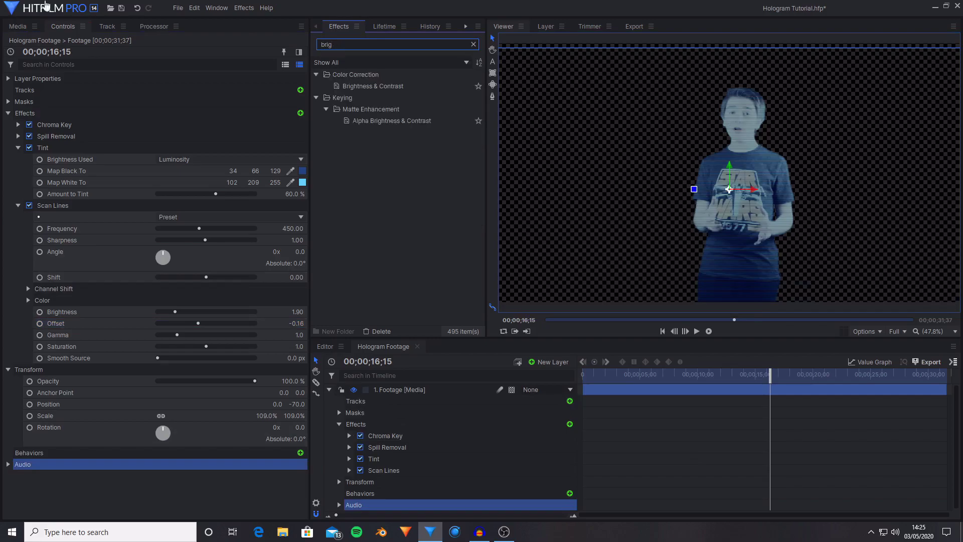
{"action": "left_click_drag", "start_coordinate": [387, 85], "coordinate": [68, 147]}
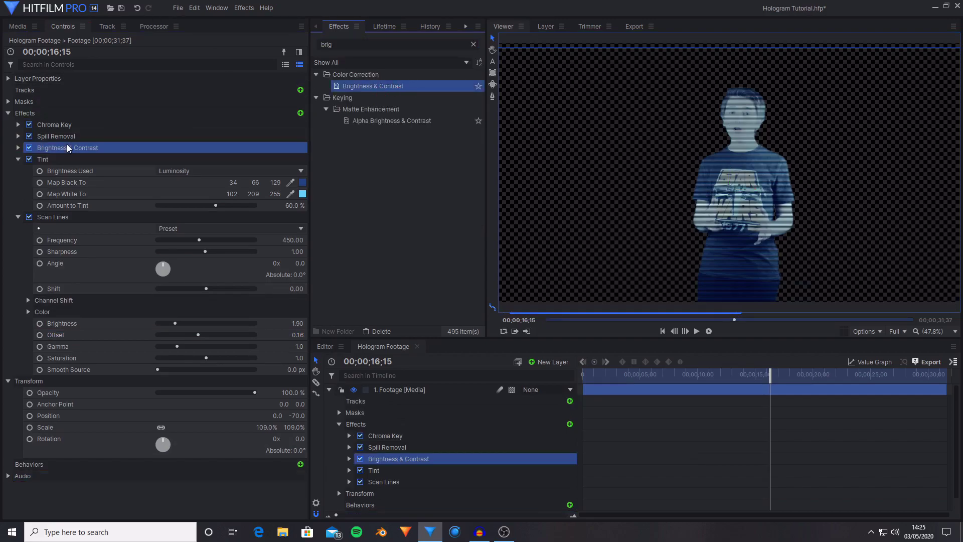
{"action": "left_click", "coordinate": [18, 147]}
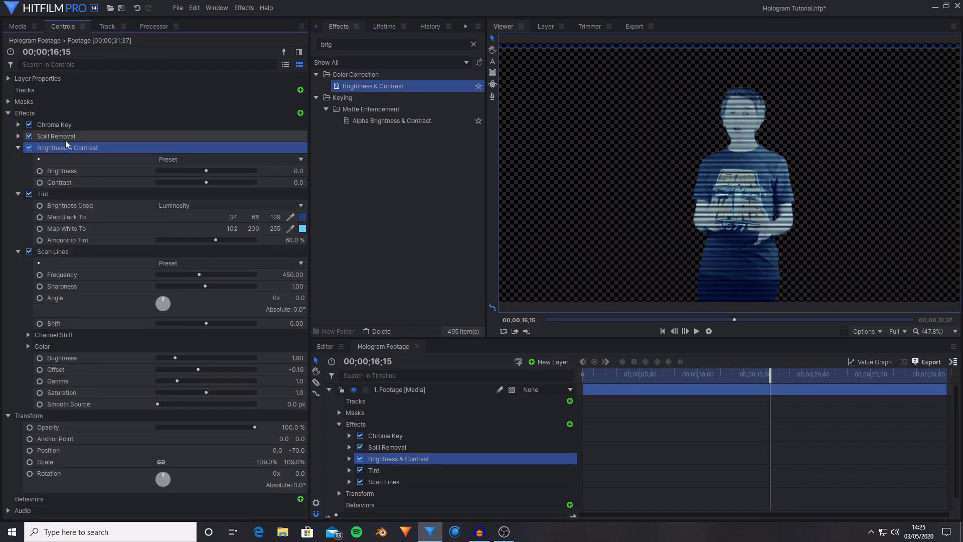
{"action": "left_click", "coordinate": [18, 194]}
{"action": "left_click", "coordinate": [17, 206]}
- Raise Brightness & Contrast's Contrast to 16.0, leaving Brightness at -4.0
{"action": "left_click", "coordinate": [70, 172]}
{"action": "left_click", "coordinate": [204, 181]}
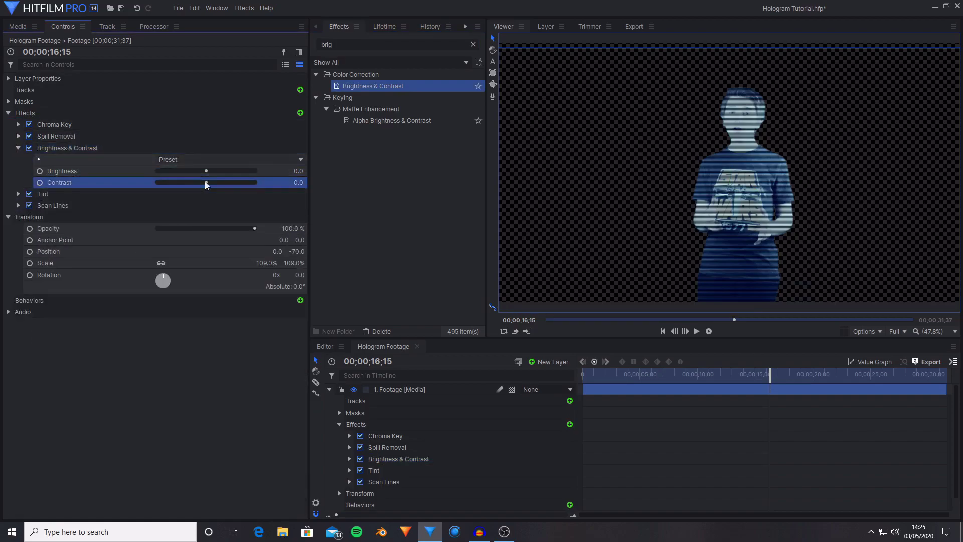
{"action": "mouse_move", "coordinate": [206, 182]}
{"action": "left_mouse_down"}
{"action": "mouse_move", "coordinate": [214, 185]}
{"action": "mouse_move", "coordinate": [203, 170]}
{"action": "left_mouse_up"}
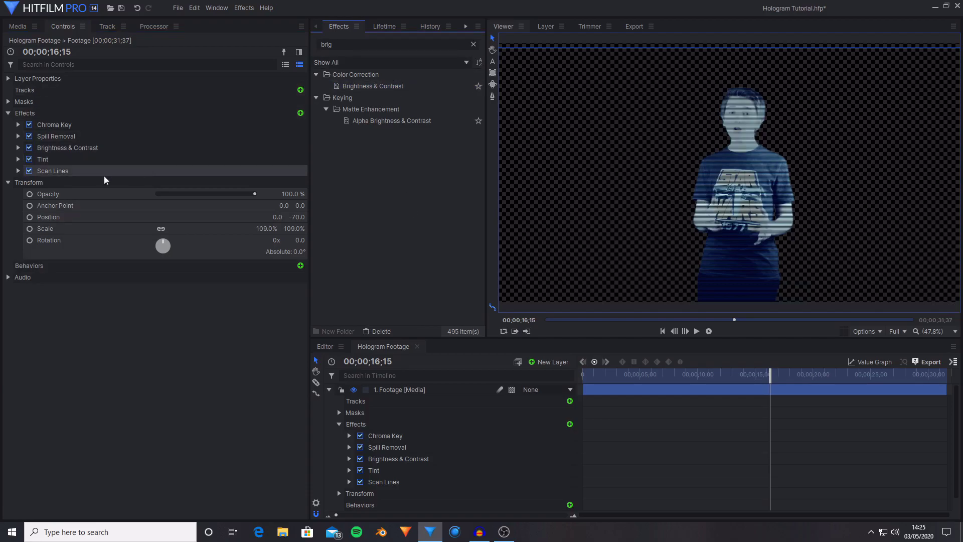
{"action": "left_click", "coordinate": [103, 174]}
- Add TV Damage to the footage below Scan Lines and expand its settings
{"action": "key", "text": "ctrl+f"}
{"action": "key", "text": "BackSpace"}
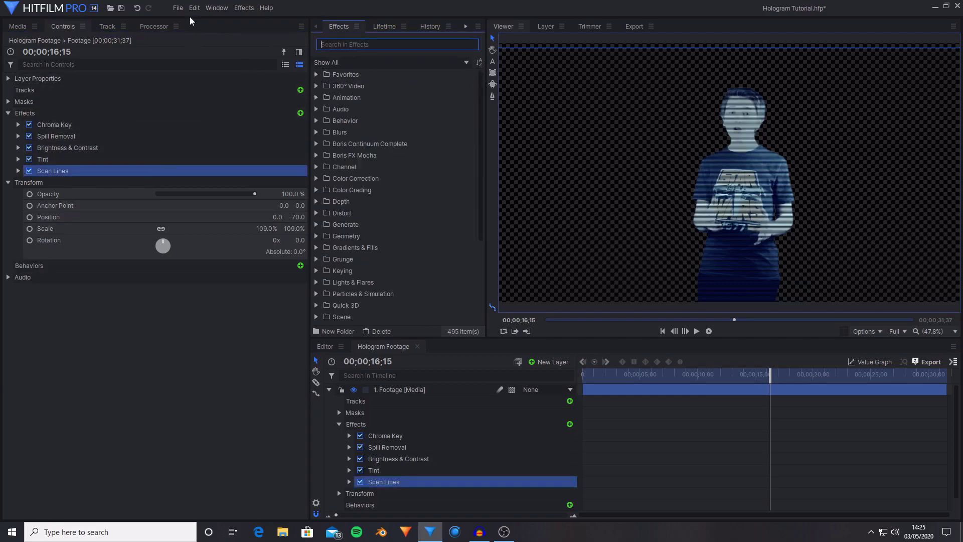
{"action": "type", "text": "tv dam"}
{"action": "left_click_drag", "start_coordinate": [363, 86], "coordinate": [83, 174]}
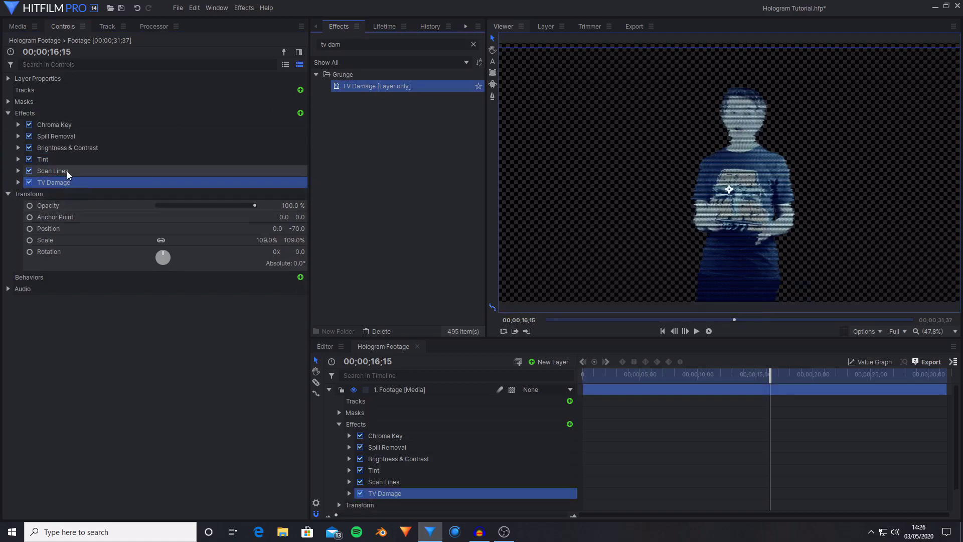
{"action": "left_click", "coordinate": [67, 170]}
{"action": "left_click", "coordinate": [71, 183]}
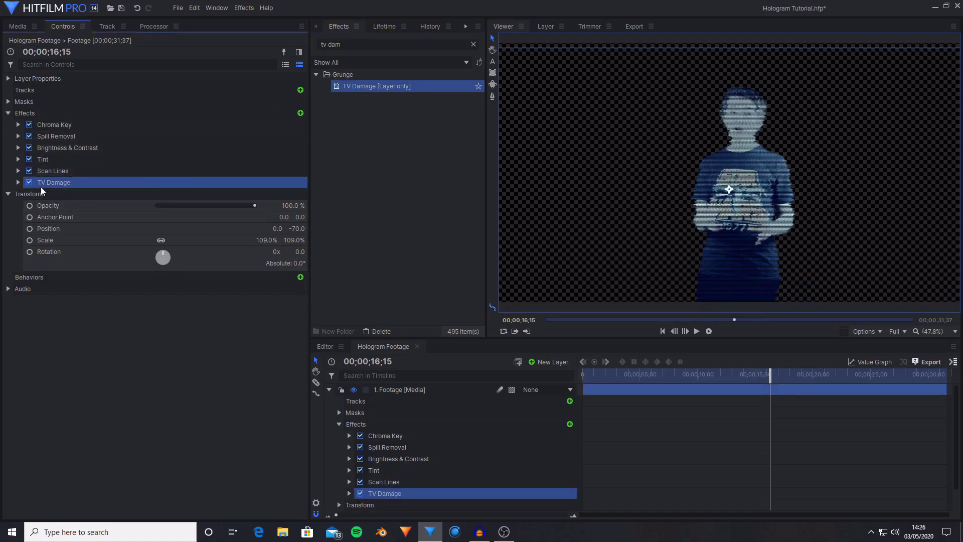
{"action": "left_click", "coordinate": [14, 182]}
{"action": "left_click", "coordinate": [64, 195]}
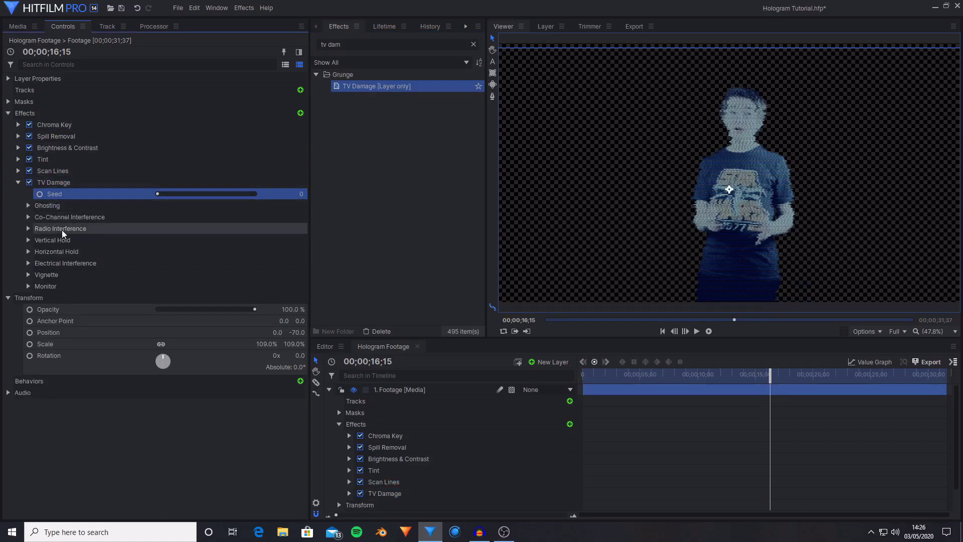
- Inspect TV Damage's Ghosting, Co-Channel Interference, Radio Interference and Vertical Hold groups
{"action": "left_click", "coordinate": [28, 206]}
{"action": "left_click", "coordinate": [28, 205]}
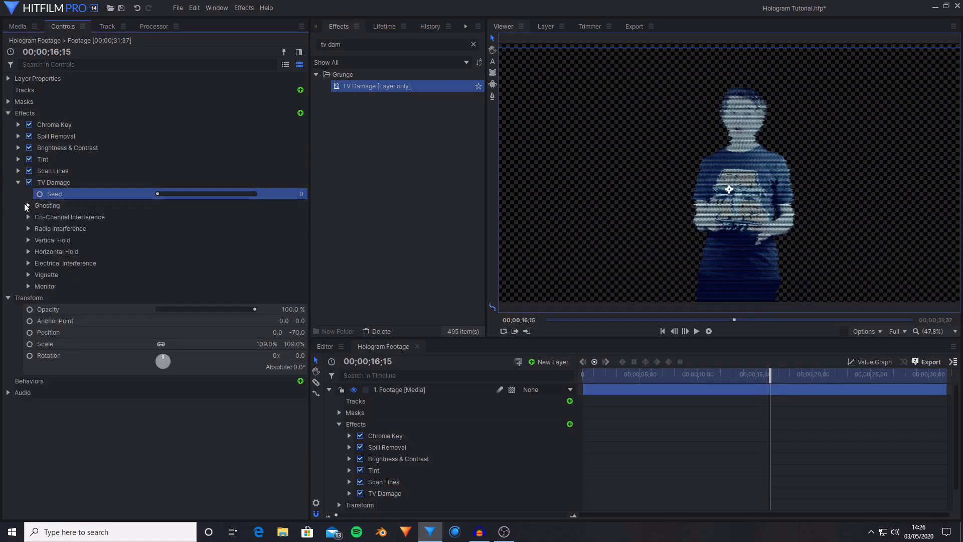
{"action": "left_click", "coordinate": [28, 216]}
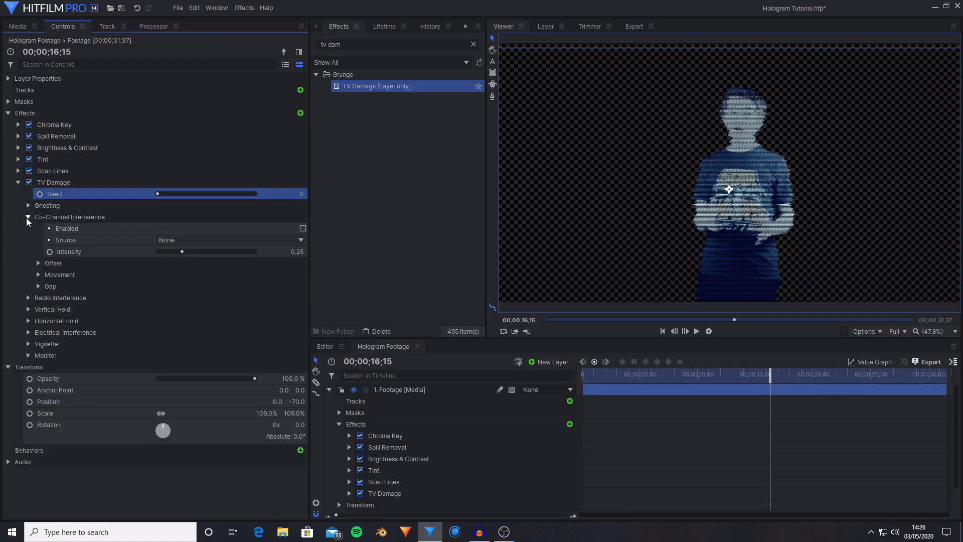
{"action": "left_click", "coordinate": [26, 217]}
{"action": "left_click", "coordinate": [27, 228]}
{"action": "left_click", "coordinate": [33, 240]}
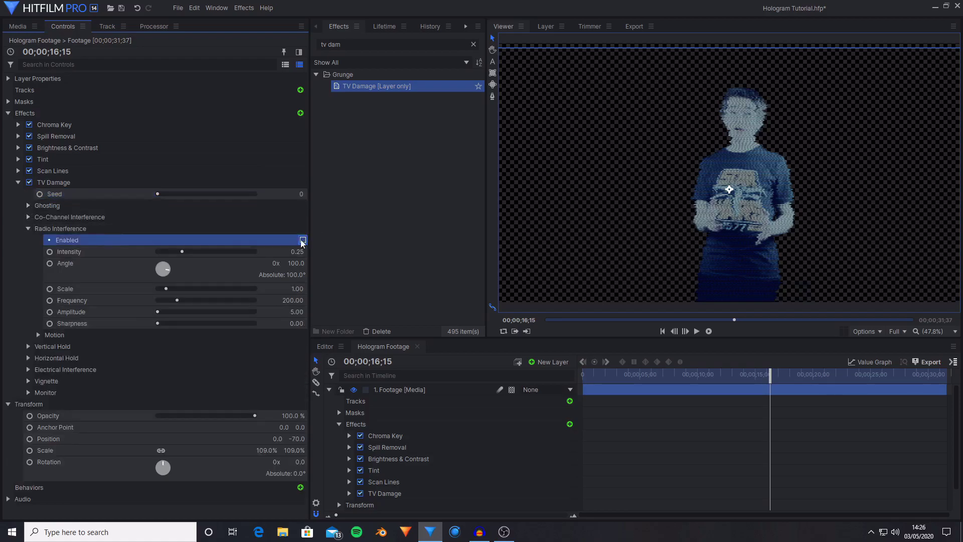
{"action": "left_click", "coordinate": [32, 230]}
{"action": "left_click", "coordinate": [33, 239]}
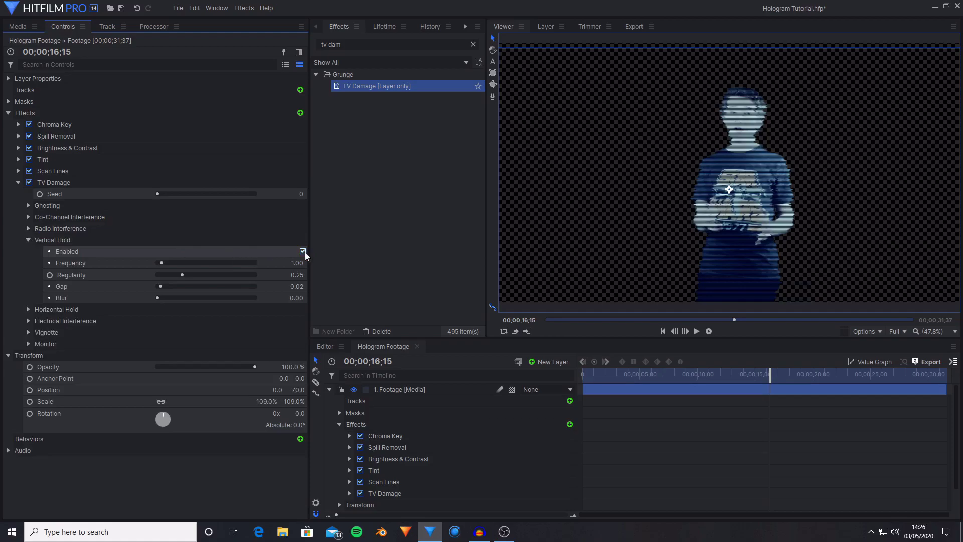
{"action": "left_click", "coordinate": [29, 240]}
- Review the Horizontal Hold and Electrical Interference groups, toggling their Enabled options
{"action": "left_click", "coordinate": [28, 251]}
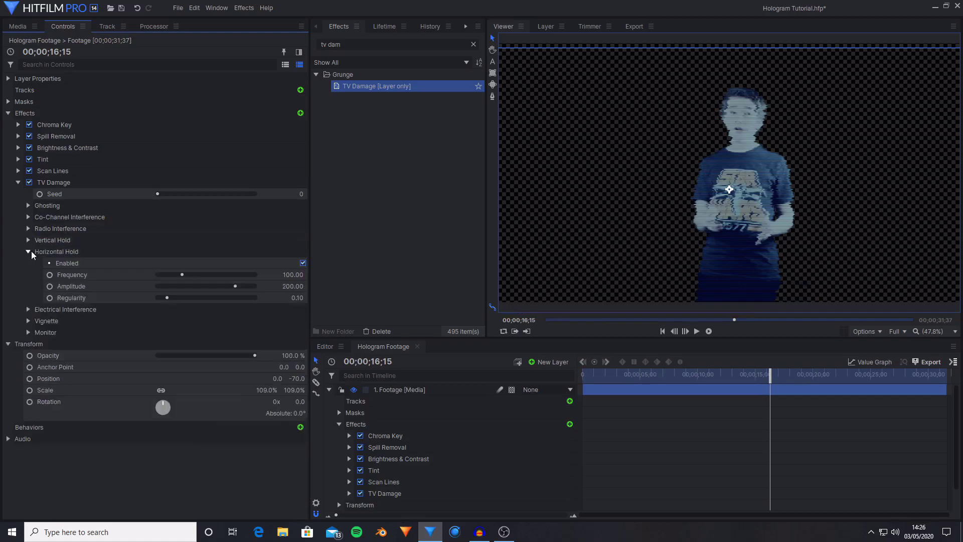
{"action": "left_click", "coordinate": [303, 263]}
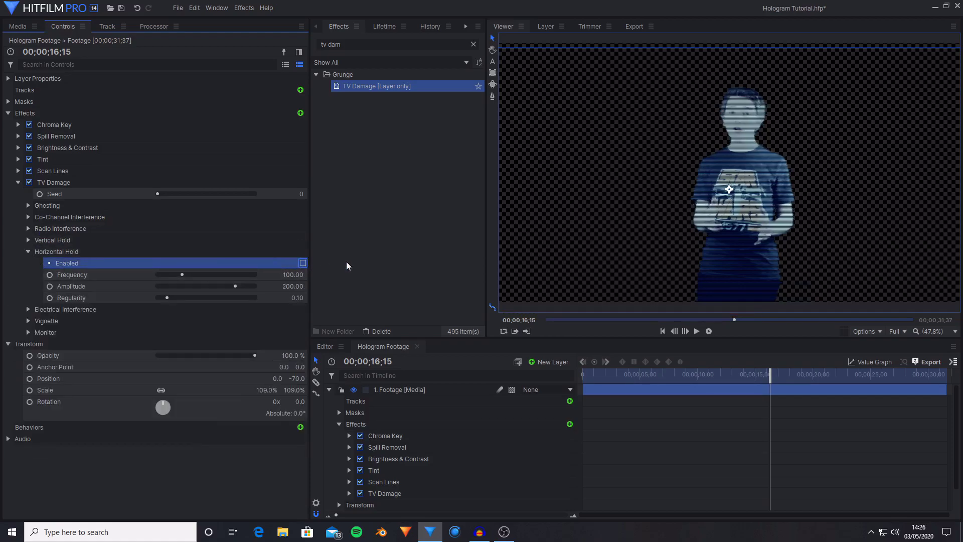
{"action": "left_click", "coordinate": [28, 251]}
{"action": "left_click", "coordinate": [29, 263]}
{"action": "left_click", "coordinate": [302, 275]}
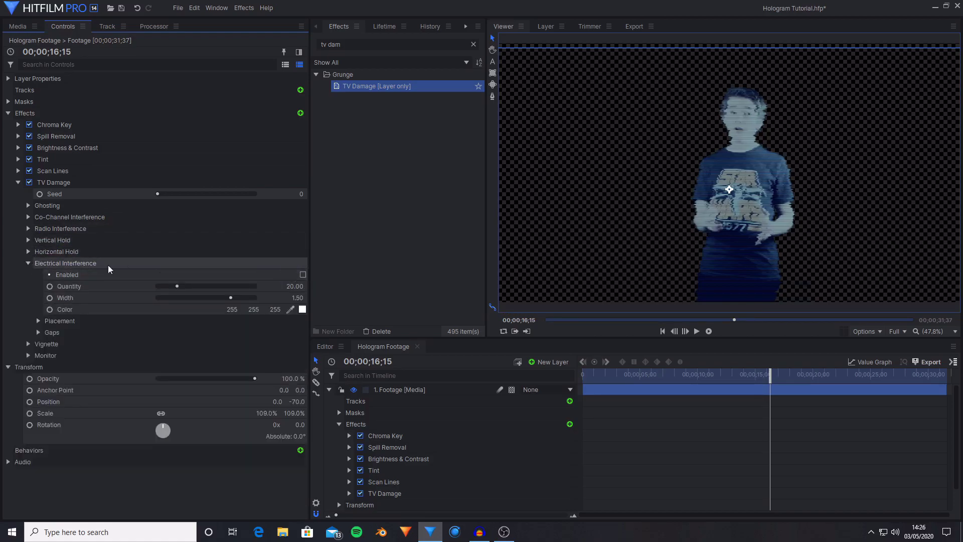
{"action": "left_click", "coordinate": [28, 263]}
- Check the Vignette and Monitor groups, then reselect the Horizontal Hold group
{"action": "left_click", "coordinate": [28, 275]}
{"action": "left_click", "coordinate": [65, 282]}
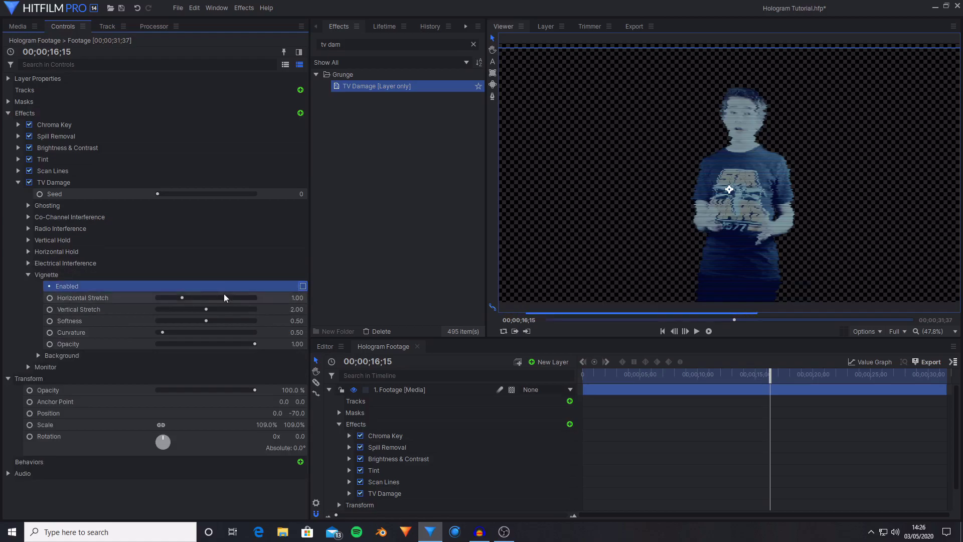
{"action": "left_click", "coordinate": [28, 275]}
{"action": "left_click", "coordinate": [30, 297]}
{"action": "left_click", "coordinate": [28, 286]}
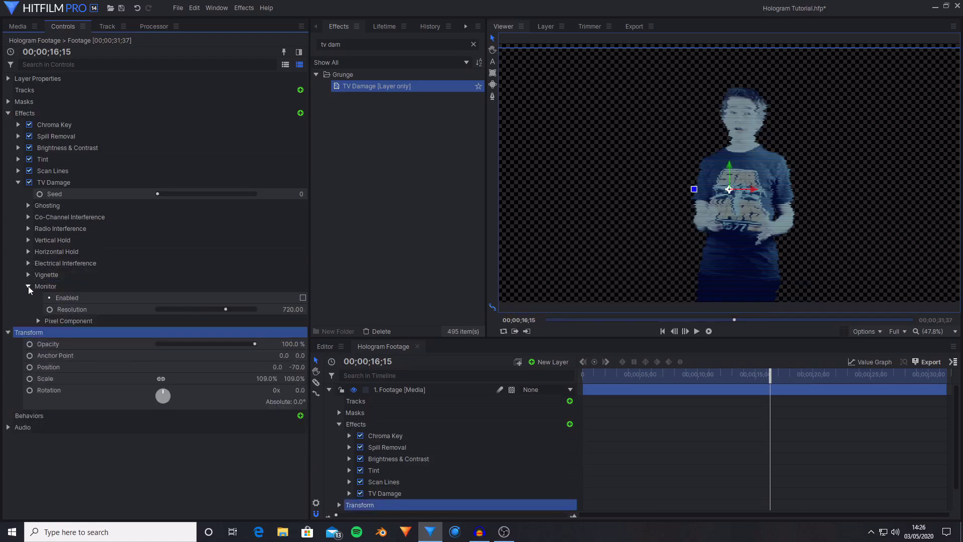
{"action": "left_click", "coordinate": [28, 286]}
{"action": "left_click", "coordinate": [66, 263]}
- Enable TV Damage's Horizontal Hold with Frequency 270 and Amplitude 60
{"action": "left_click", "coordinate": [70, 252]}
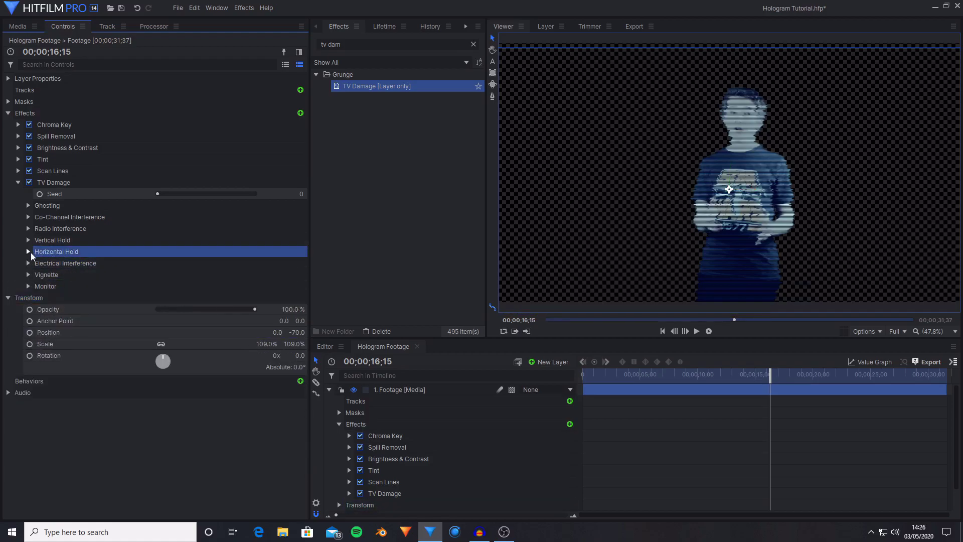
{"action": "left_click", "coordinate": [28, 252]}
{"action": "left_click", "coordinate": [89, 263]}
{"action": "left_click", "coordinate": [84, 276]}
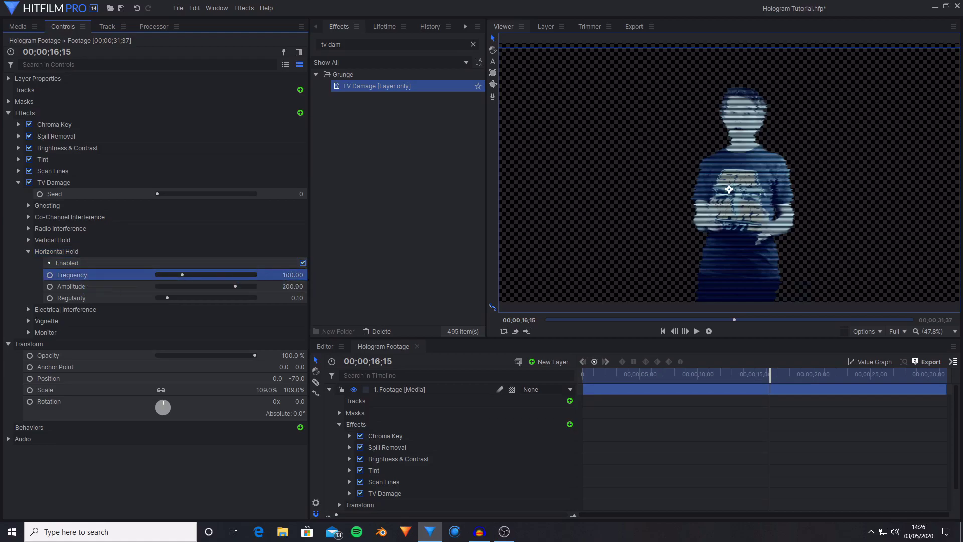
{"action": "left_click", "coordinate": [294, 274]}
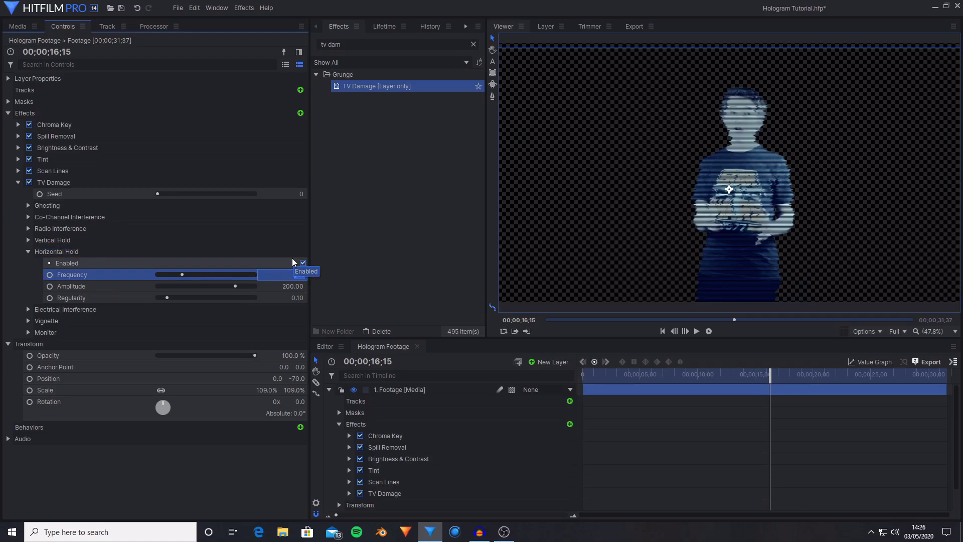
{"action": "type", "text": "270"}
{"action": "key", "text": "Return"}
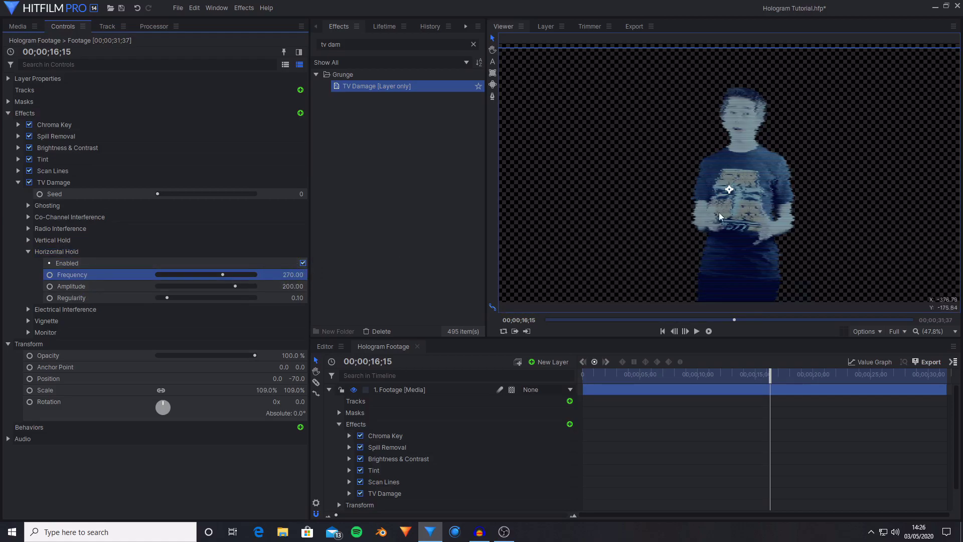
{"action": "left_click", "coordinate": [82, 290]}
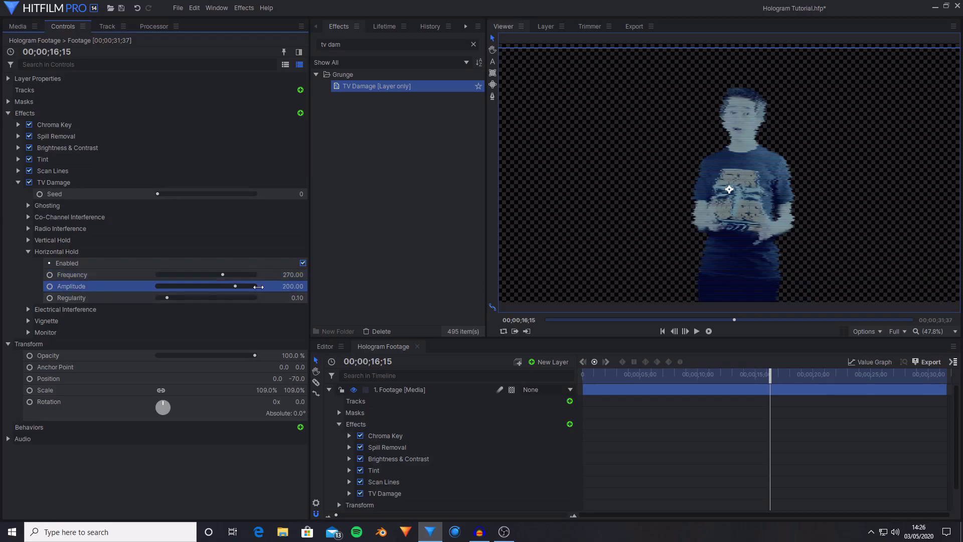
{"action": "left_click", "coordinate": [291, 287]}
{"action": "type", "text": "60"}
{"action": "key", "text": "Return"}
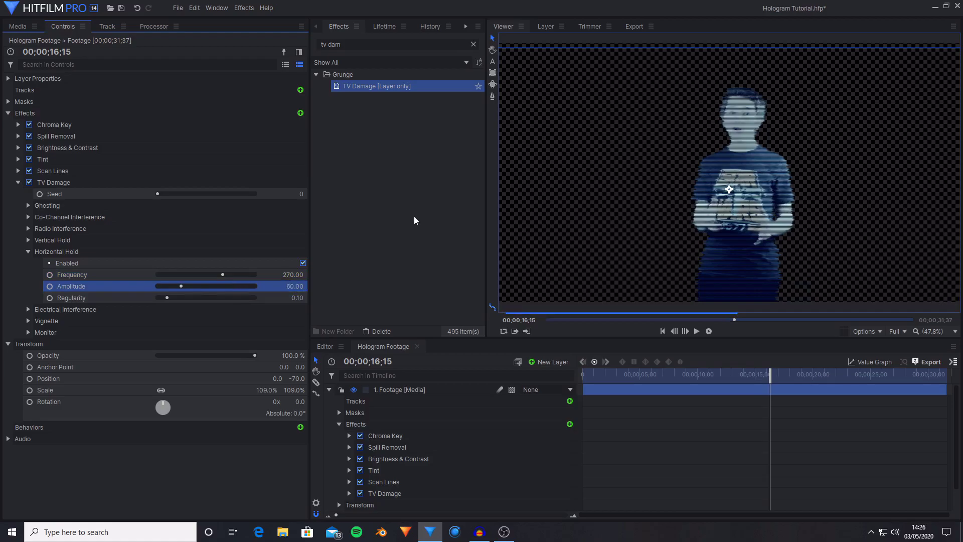
- Set Horizontal Hold Regularity to 0.5 and scrub around 16 seconds to preview the glitch
{"action": "left_click", "coordinate": [768, 375]}
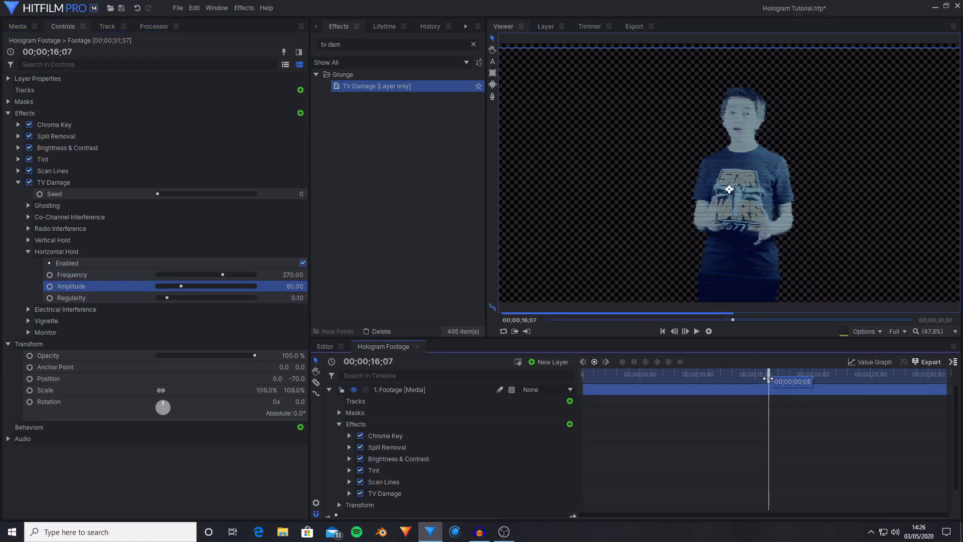
{"action": "left_click_drag", "start_coordinate": [768, 379], "coordinate": [780, 382]}
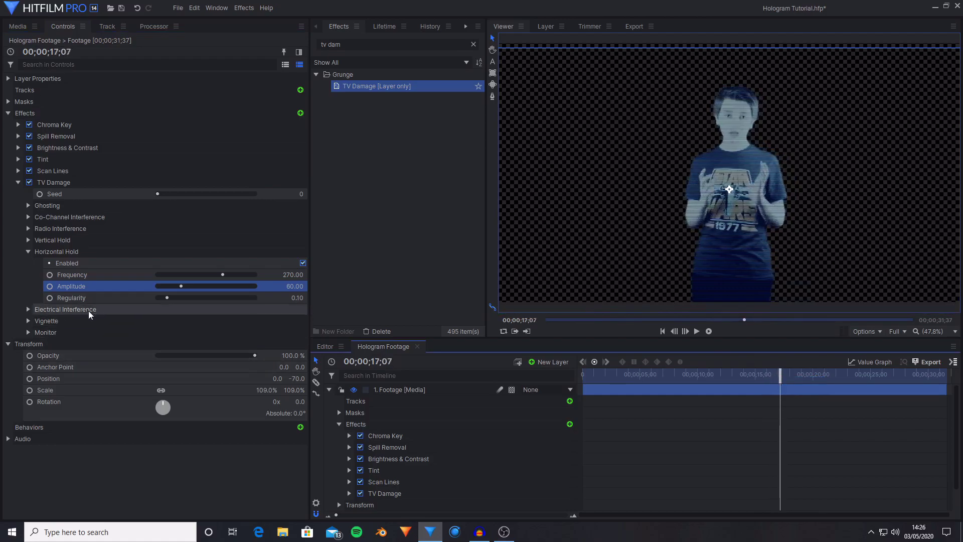
{"action": "left_click", "coordinate": [69, 298]}
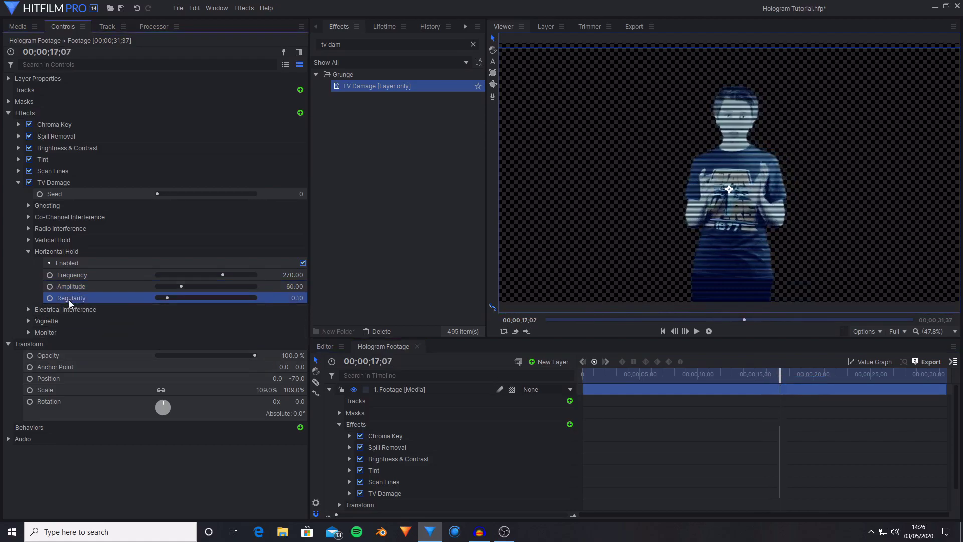
{"action": "left_click", "coordinate": [290, 298]}
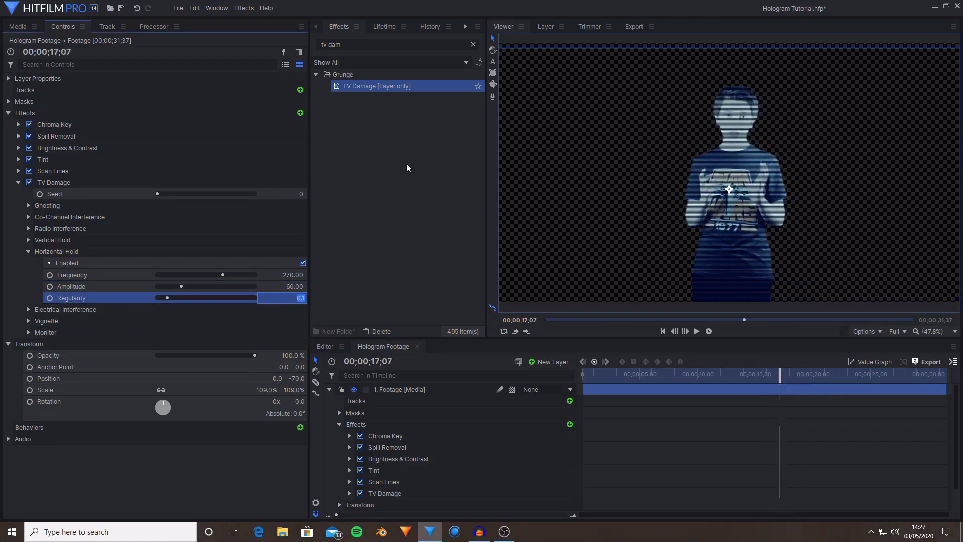
{"action": "type", "text": "0.5"}
{"action": "key", "text": "Return"}
{"action": "left_click_drag", "start_coordinate": [777, 373], "coordinate": [810, 385]}
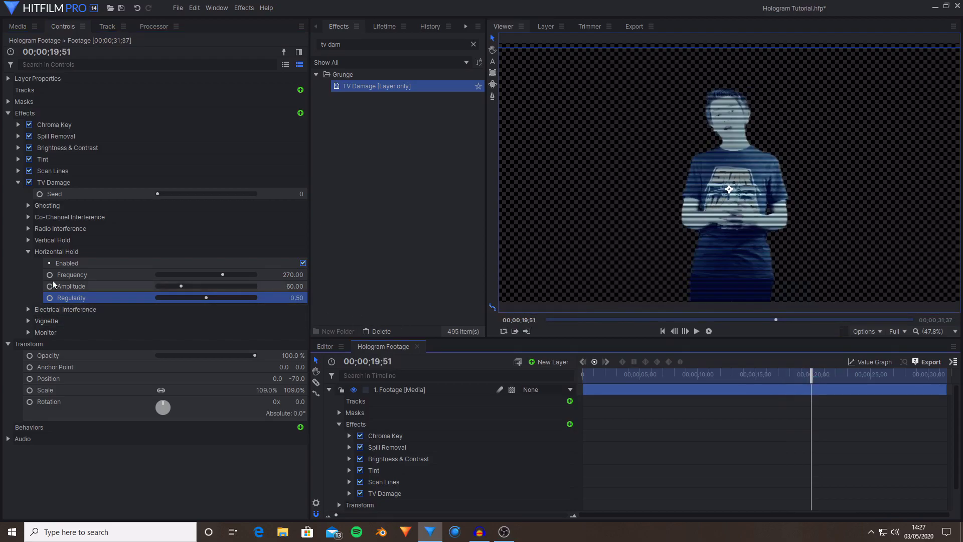
{"action": "left_click", "coordinate": [30, 248]}
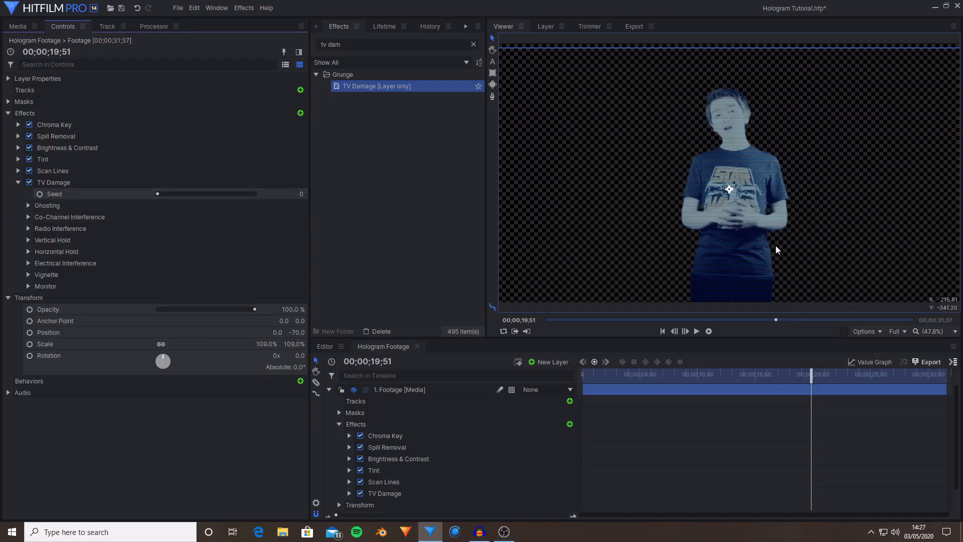
{"action": "left_click_drag", "start_coordinate": [800, 386], "coordinate": [778, 382]}
- Collapse TV Damage, search 'curves' and drag Curves onto the footage layer
{"action": "left_click", "coordinate": [19, 182]}
{"action": "triple_click", "coordinate": [352, 44]}
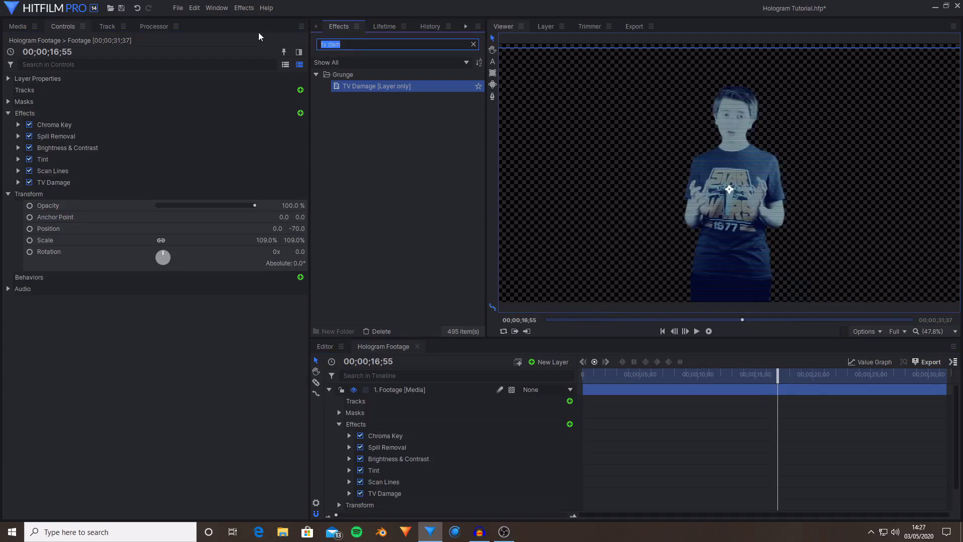
{"action": "type", "text": "curves"}
{"action": "left_click_drag", "start_coordinate": [378, 86], "coordinate": [40, 183]}
- Switch Curves to the Blue channel and bend the blue curve upward, raising its black point
{"action": "left_click", "coordinate": [18, 194]}
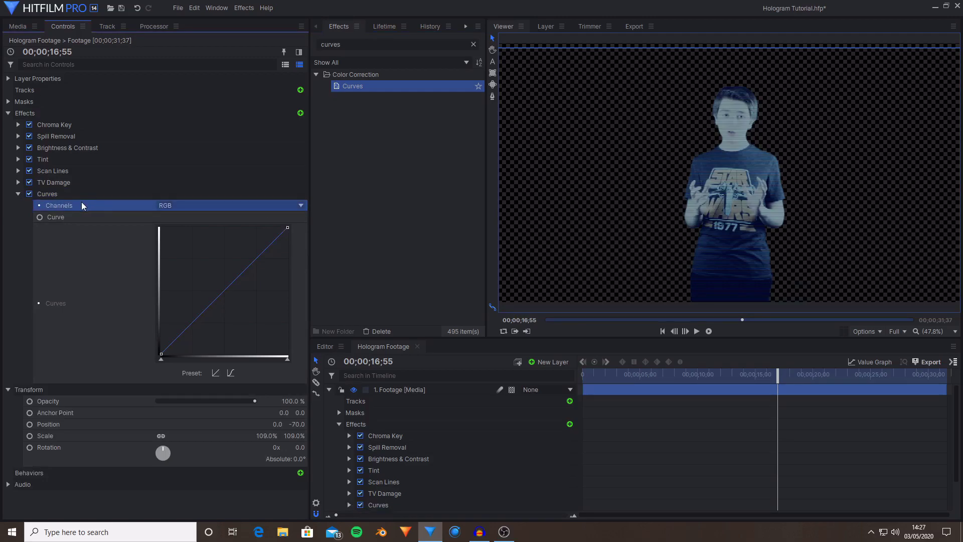
{"action": "left_click", "coordinate": [97, 206]}
{"action": "left_click", "coordinate": [218, 206]}
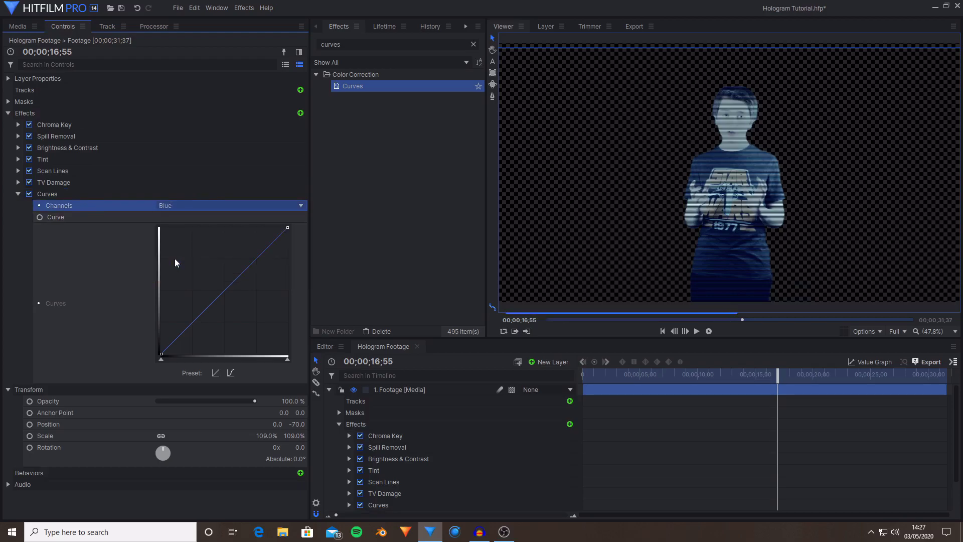
{"action": "left_click", "coordinate": [176, 260]}
{"action": "left_click_drag", "start_coordinate": [236, 278], "coordinate": [224, 273]}
{"action": "left_click_drag", "start_coordinate": [287, 228], "coordinate": [261, 227]}
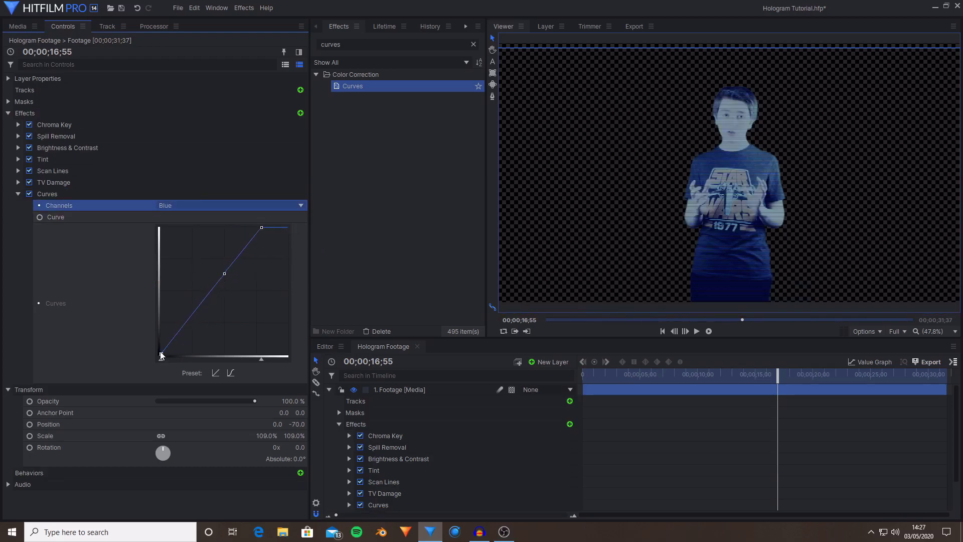
{"action": "left_click_drag", "start_coordinate": [161, 354], "coordinate": [161, 343]}
{"action": "left_click_drag", "start_coordinate": [212, 286], "coordinate": [215, 271]}
{"action": "left_click_drag", "start_coordinate": [263, 360], "coordinate": [269, 359]}
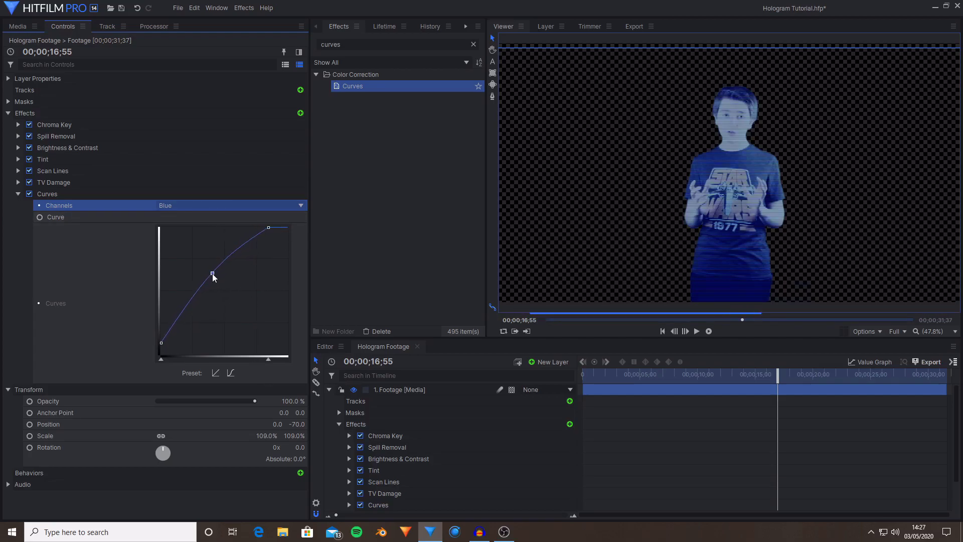
{"action": "left_click_drag", "start_coordinate": [212, 273], "coordinate": [214, 275]}
- Lift the Green channel curve, then toggle Curves off and on to compare
{"action": "left_click", "coordinate": [183, 207]}
{"action": "left_click", "coordinate": [180, 220]}
{"action": "left_click_drag", "start_coordinate": [228, 288], "coordinate": [221, 282]}
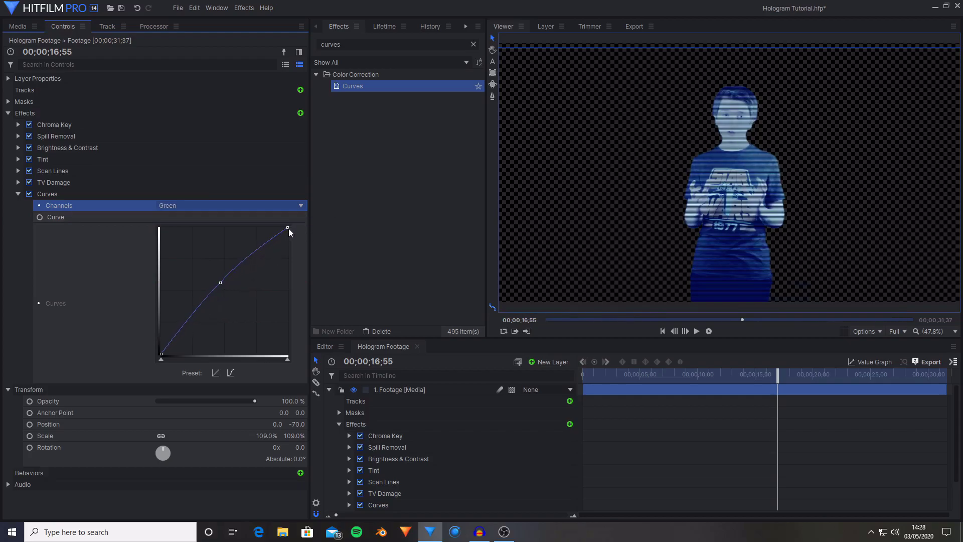
{"action": "left_click_drag", "start_coordinate": [288, 229], "coordinate": [273, 229]}
{"action": "left_click_drag", "start_coordinate": [161, 354], "coordinate": [161, 352]}
{"action": "left_click", "coordinate": [29, 193]}
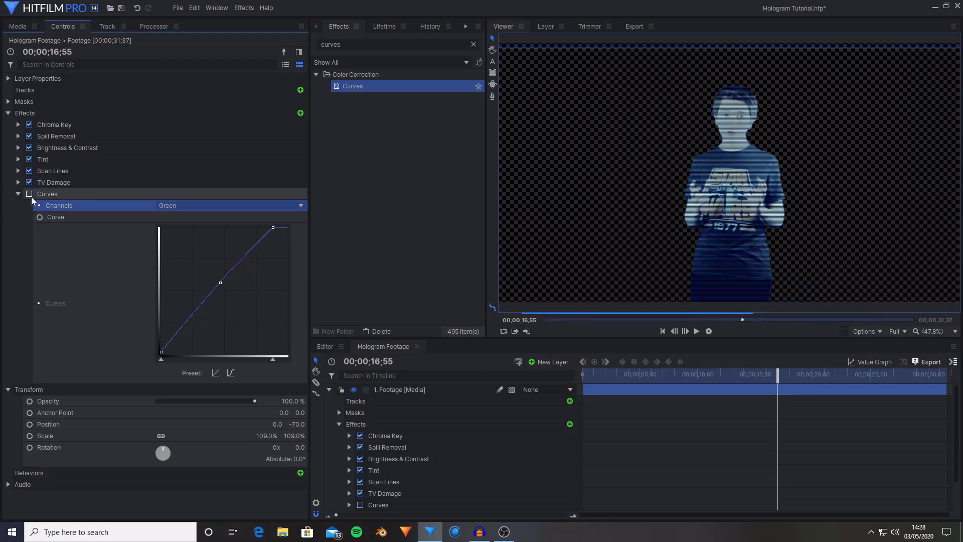
{"action": "left_click", "coordinate": [30, 196]}
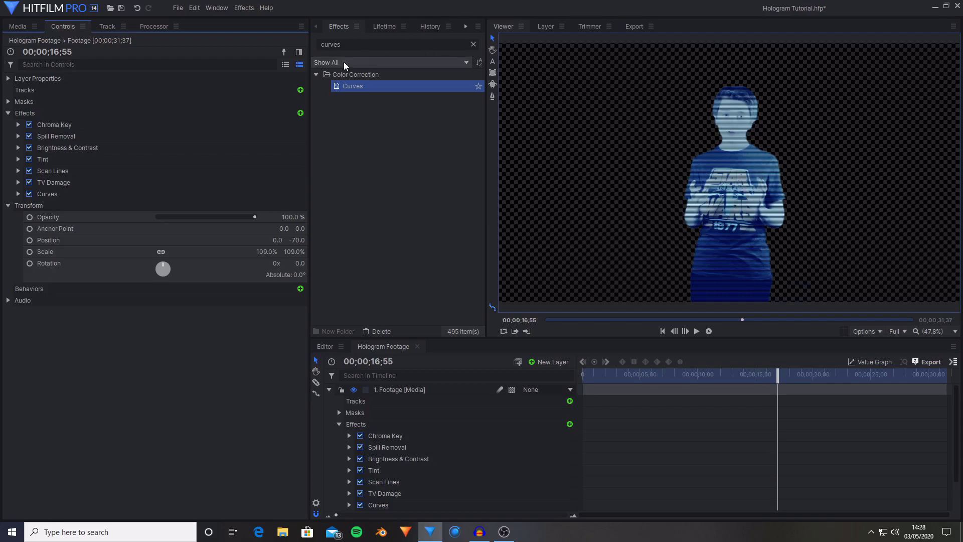
- Search 'block di' and add Block Displacement to the footage layer
{"action": "left_click", "coordinate": [322, 45]}
{"action": "type", "text": "b"}
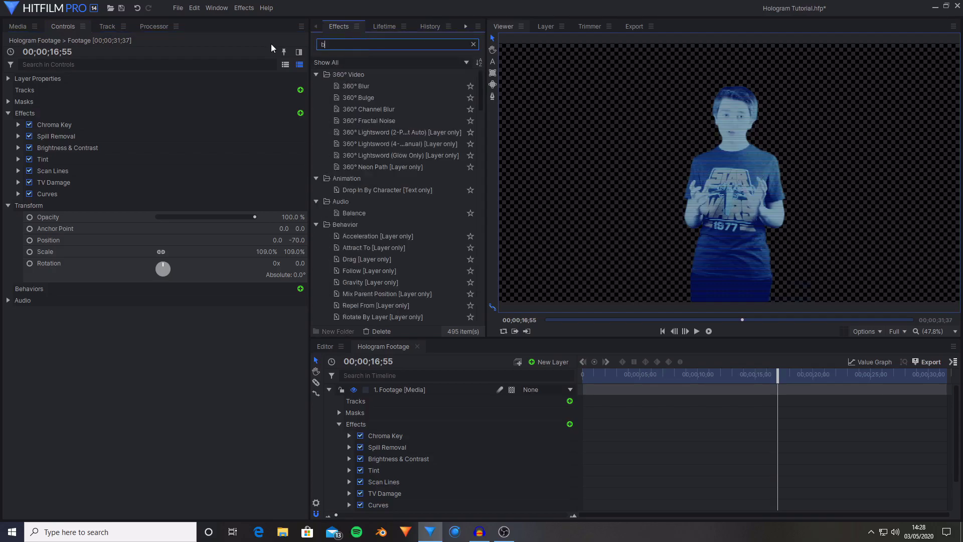
{"action": "type", "text": "lock di"}
{"action": "left_click", "coordinate": [386, 90]}
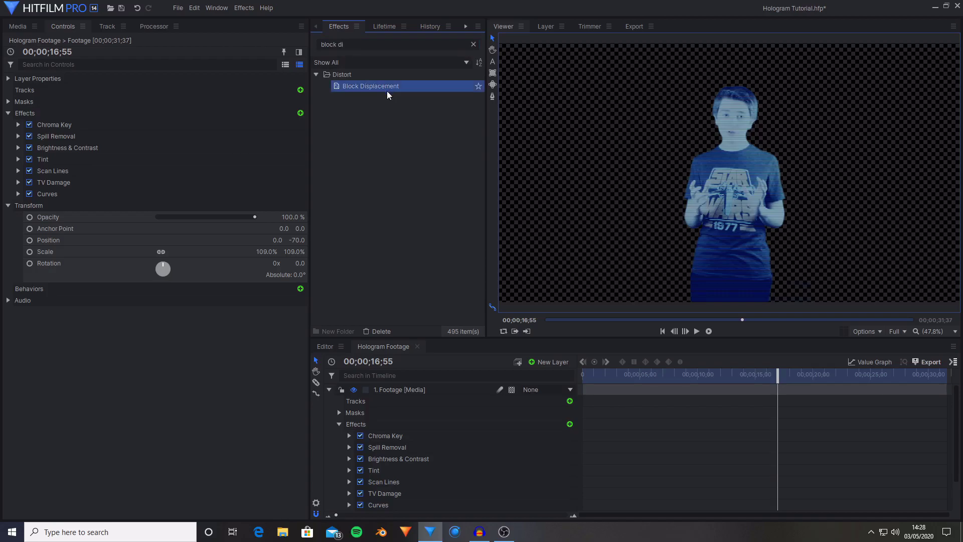
{"action": "left_click_drag", "start_coordinate": [432, 390], "coordinate": [435, 388]}
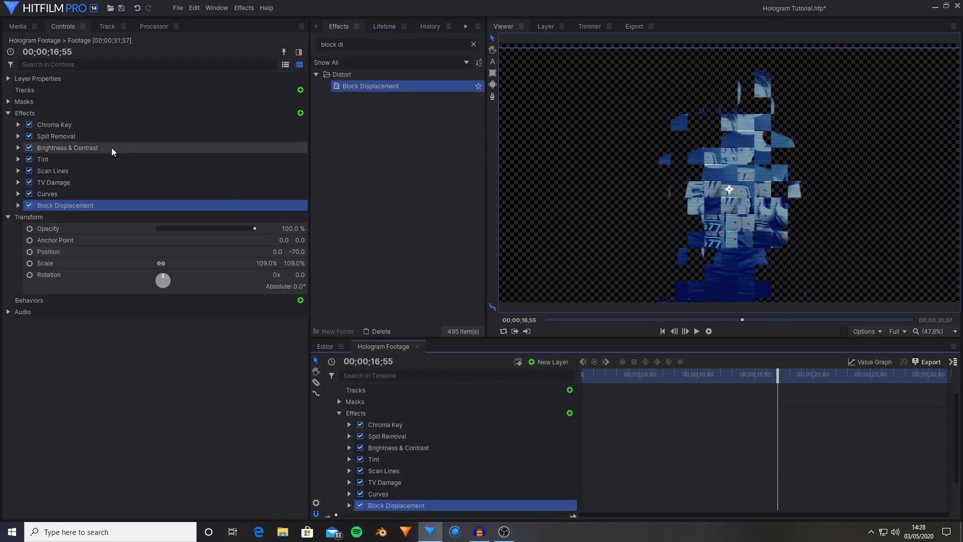
{"action": "left_click", "coordinate": [18, 205]}
- Set the Block Displacement block Size to 8 px
{"action": "left_click", "coordinate": [69, 219]}
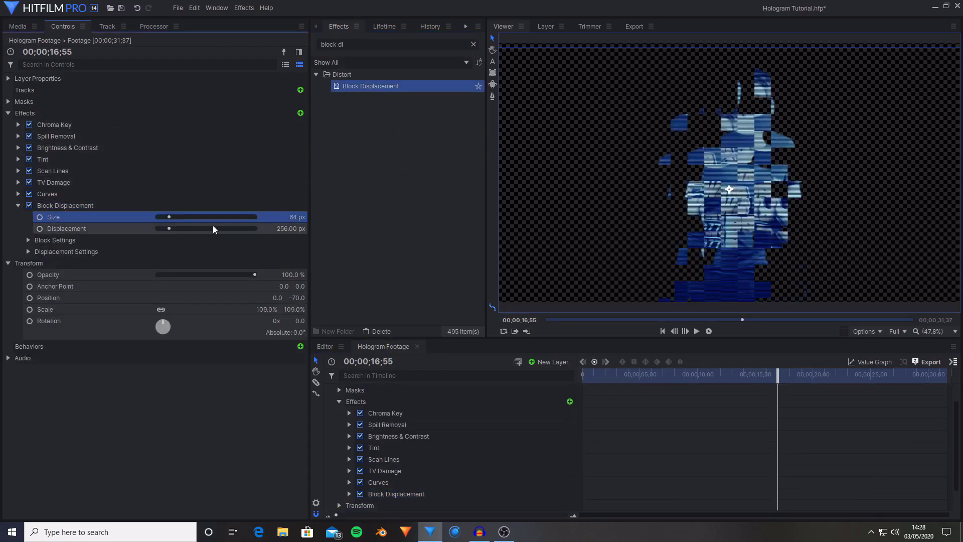
{"action": "left_click", "coordinate": [301, 215]}
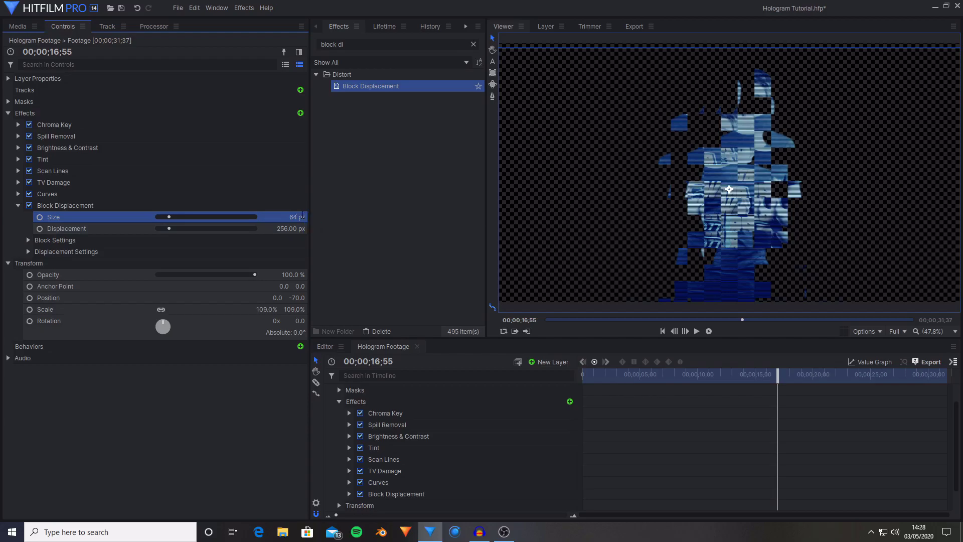
{"action": "type", "text": "8"}
{"action": "key", "text": "Return"}
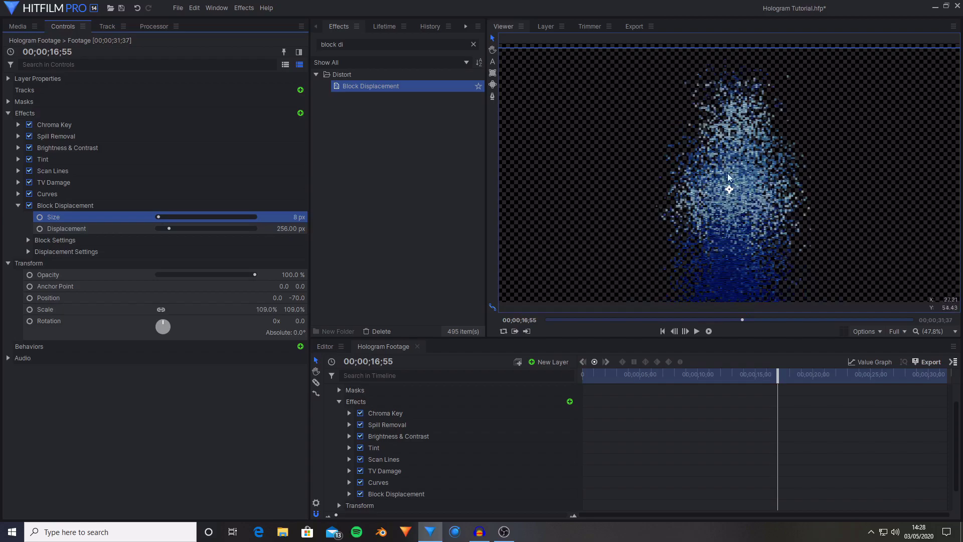
{"action": "left_click", "coordinate": [100, 228]}
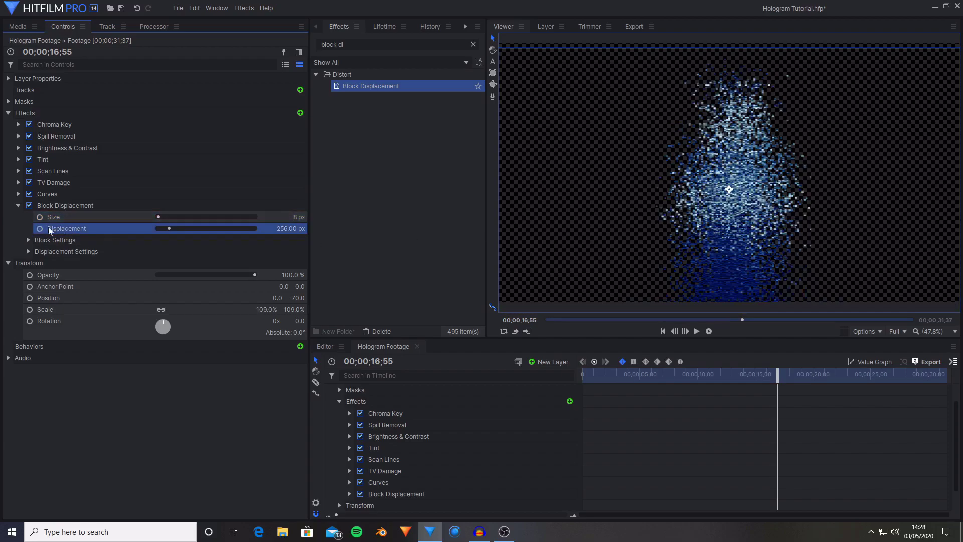
- Set Block Displacement's Displacement to 10 px
{"action": "left_click", "coordinate": [274, 229]}
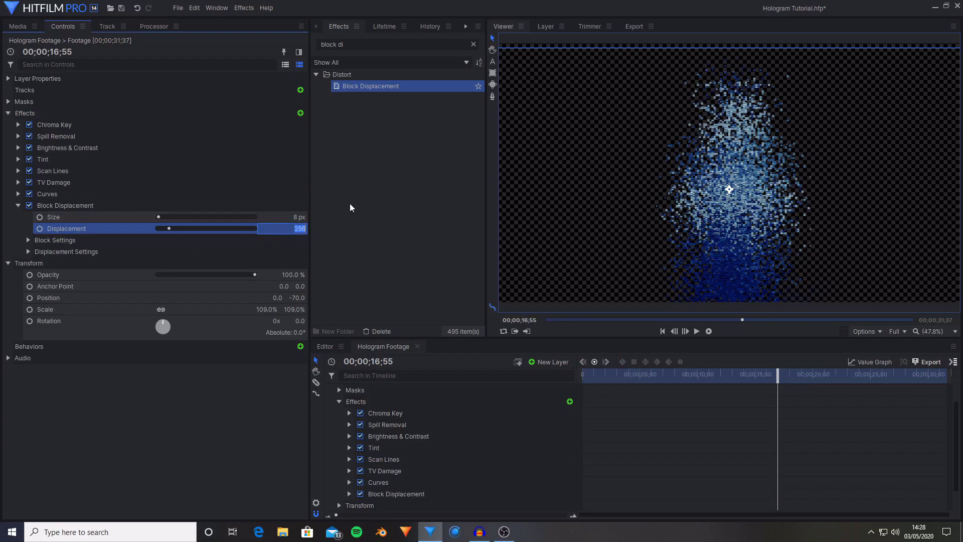
{"action": "type", "text": "10"}
{"action": "key", "text": "Return"}
{"action": "scroll", "coordinate": [715, 197], "scroll_direction": "up", "scroll_amount": 2}
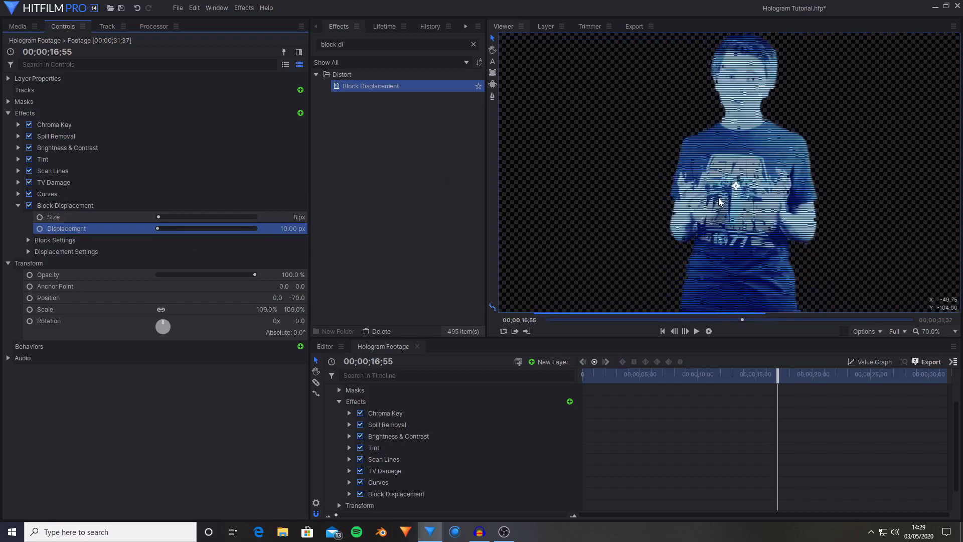
- Expand Block Settings and set Displaced Blocks to 25%
{"action": "left_click", "coordinate": [47, 241]}
{"action": "left_click", "coordinate": [70, 250]}
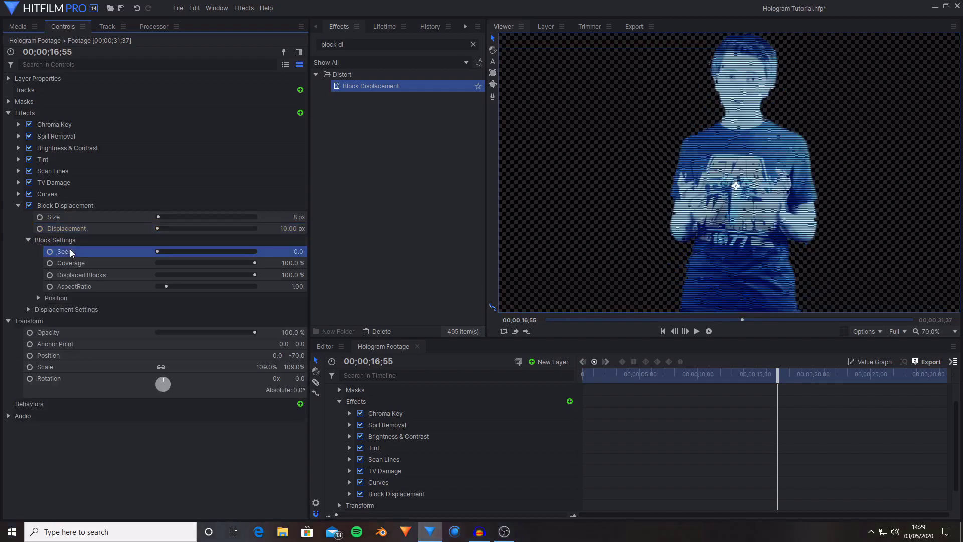
{"action": "left_click", "coordinate": [78, 263]}
{"action": "left_click", "coordinate": [92, 274]}
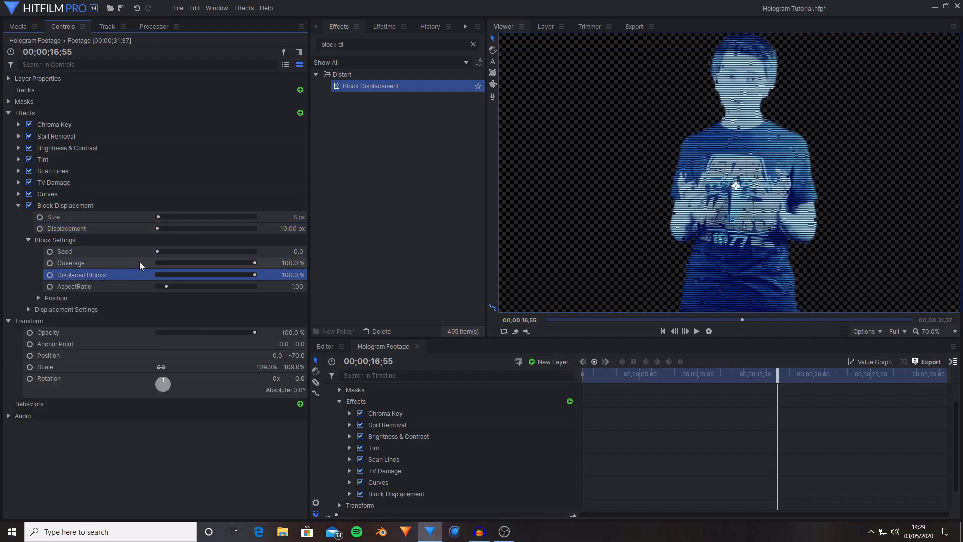
{"action": "left_click", "coordinate": [294, 273]}
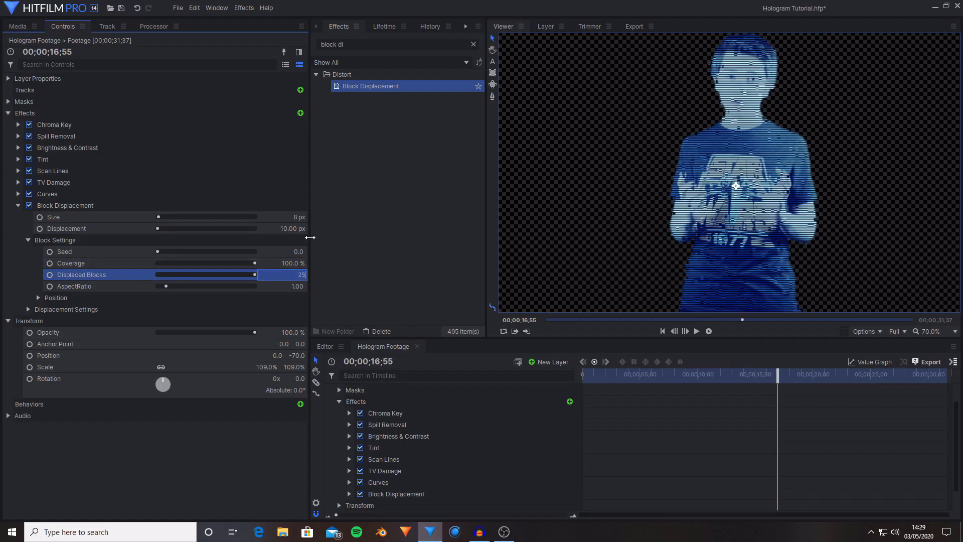
{"action": "key", "text": "Return"}
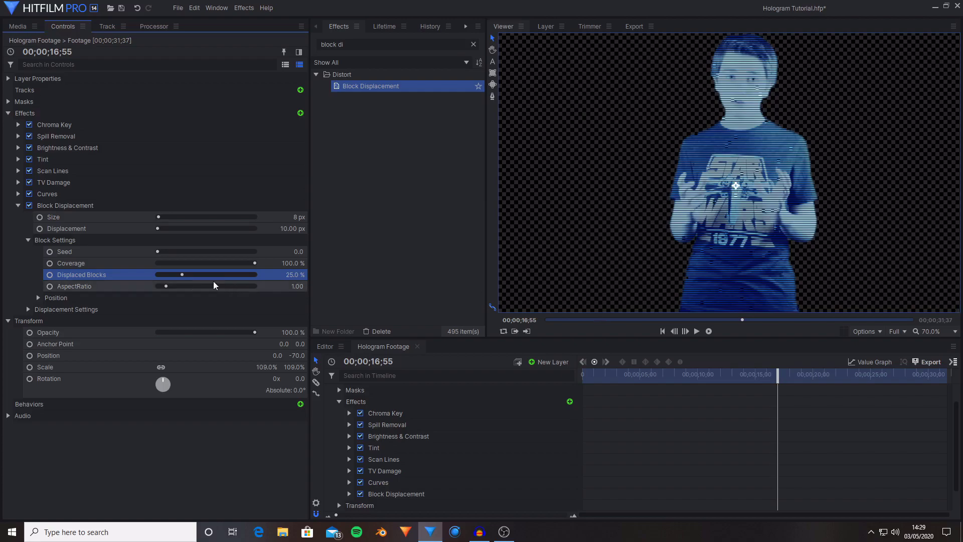
- Drag the block AspectRatio to 8.00 and preview, returning to the first frame
{"action": "left_click", "coordinate": [145, 284]}
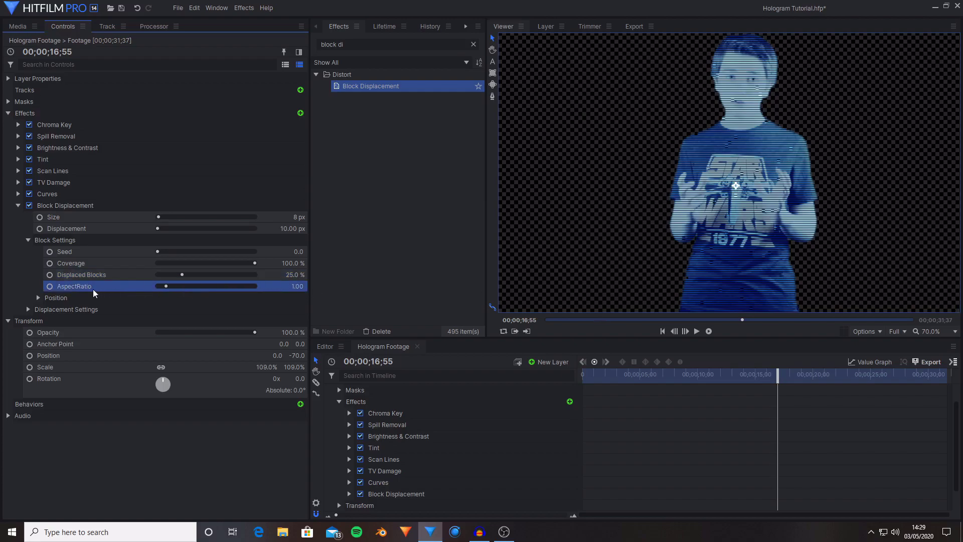
{"action": "left_click_drag", "start_coordinate": [283, 283], "coordinate": [323, 230]}
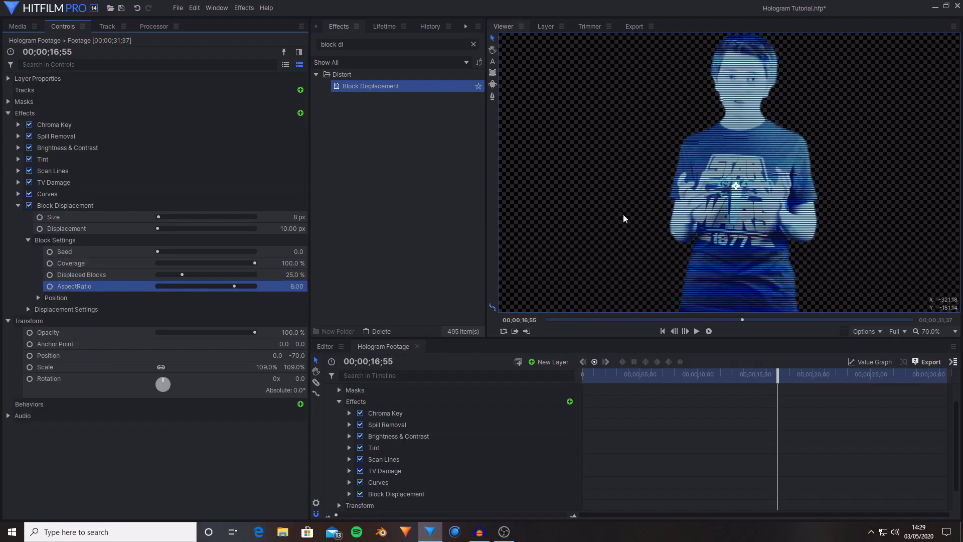
{"action": "left_click_drag", "start_coordinate": [745, 373], "coordinate": [768, 380]}
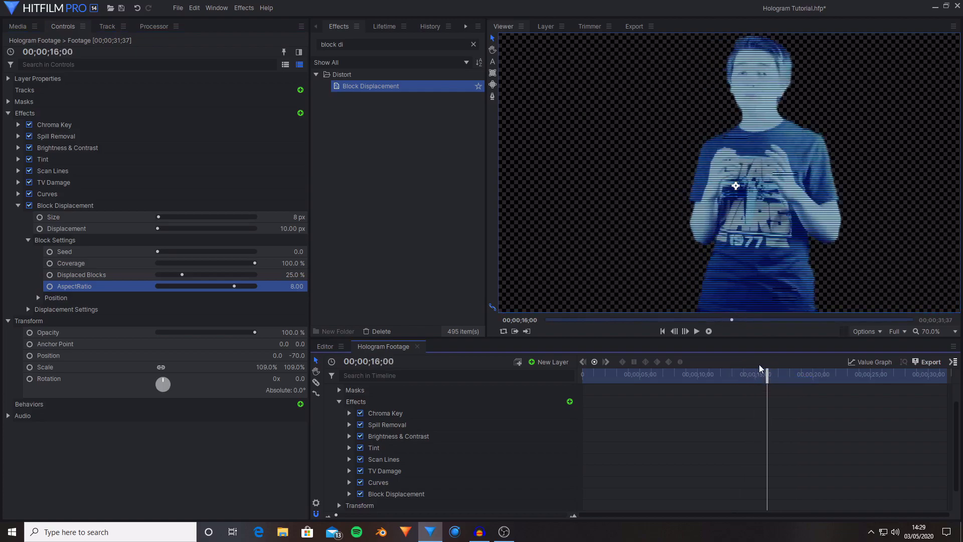
{"action": "left_click_drag", "start_coordinate": [652, 384], "coordinate": [583, 377]}
- Keyframe Seed at 0.0 at 00;00 and raise it to 364.5 at 00;00;14;24
{"action": "left_click", "coordinate": [86, 254]}
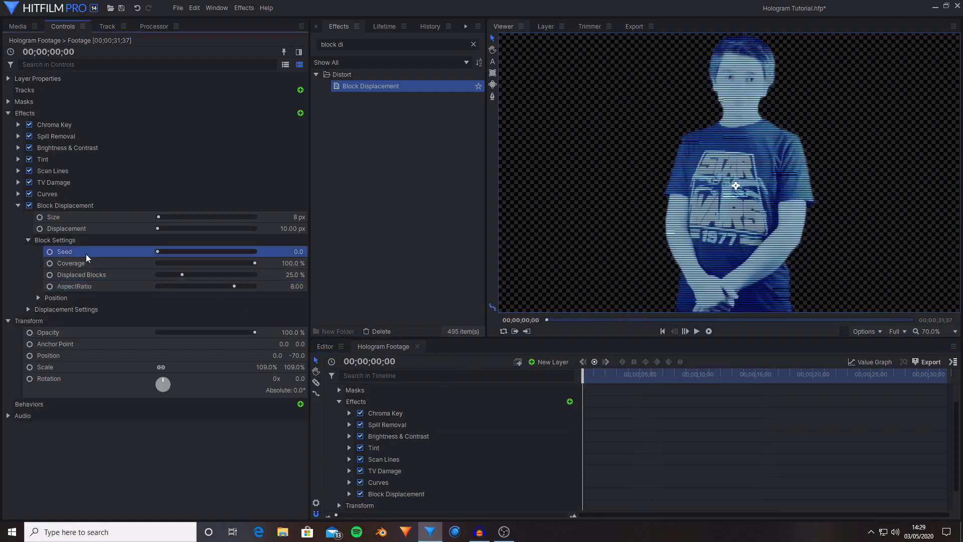
{"action": "left_click", "coordinate": [48, 251]}
{"action": "left_click", "coordinate": [613, 374]}
{"action": "left_click_drag", "start_coordinate": [613, 374], "coordinate": [947, 375]}
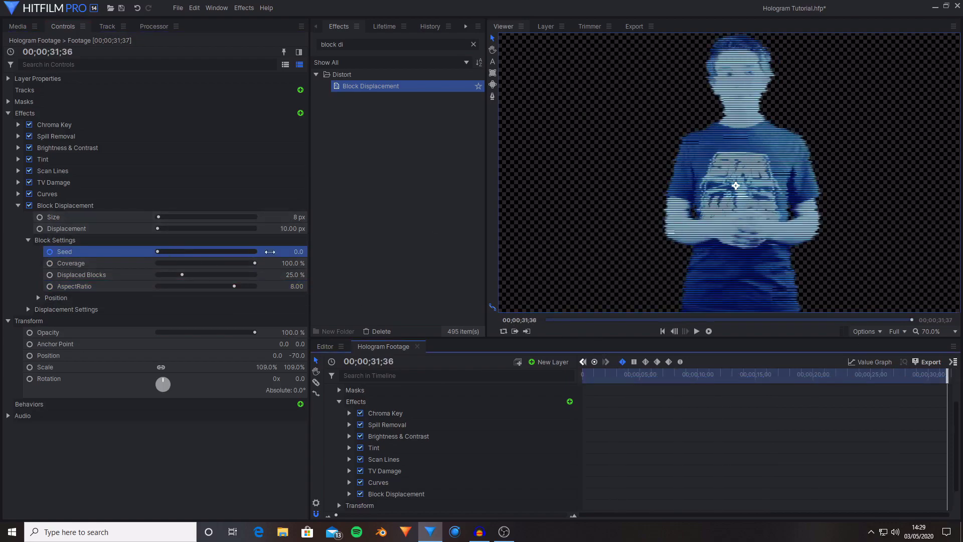
{"action": "left_click_drag", "start_coordinate": [166, 249], "coordinate": [169, 249]}
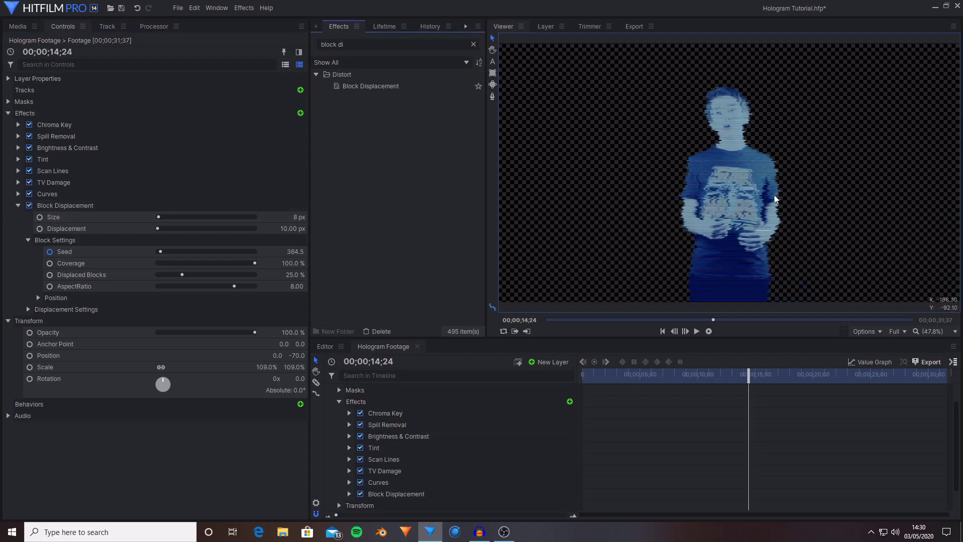
{"action": "left_click", "coordinate": [379, 50]}
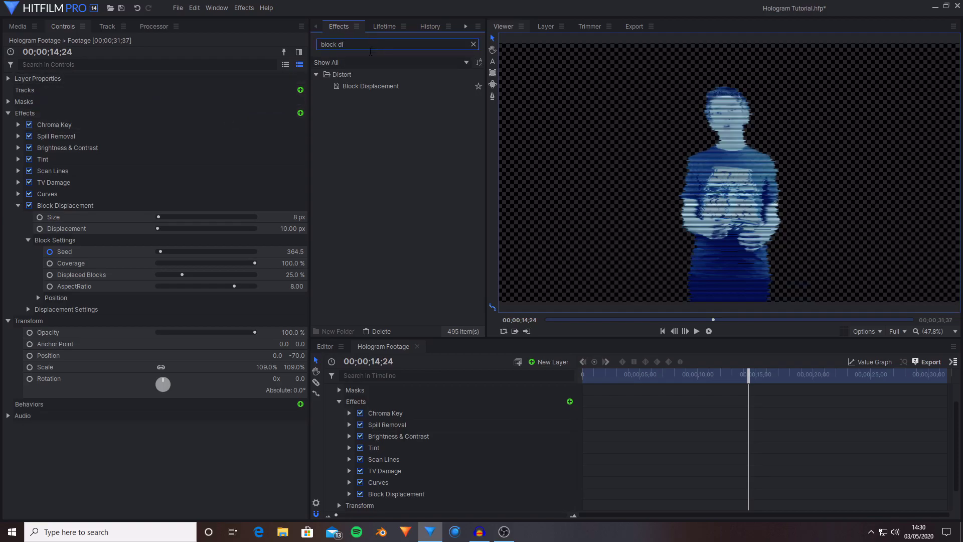
- Search 'glow' and drag Lights & Flares > Glow onto the Hologram Footage layer
{"action": "type", "text": "glow"}
{"action": "left_click", "coordinate": [372, 168]}
{"action": "left_click_drag", "start_coordinate": [373, 167], "coordinate": [385, 390]}
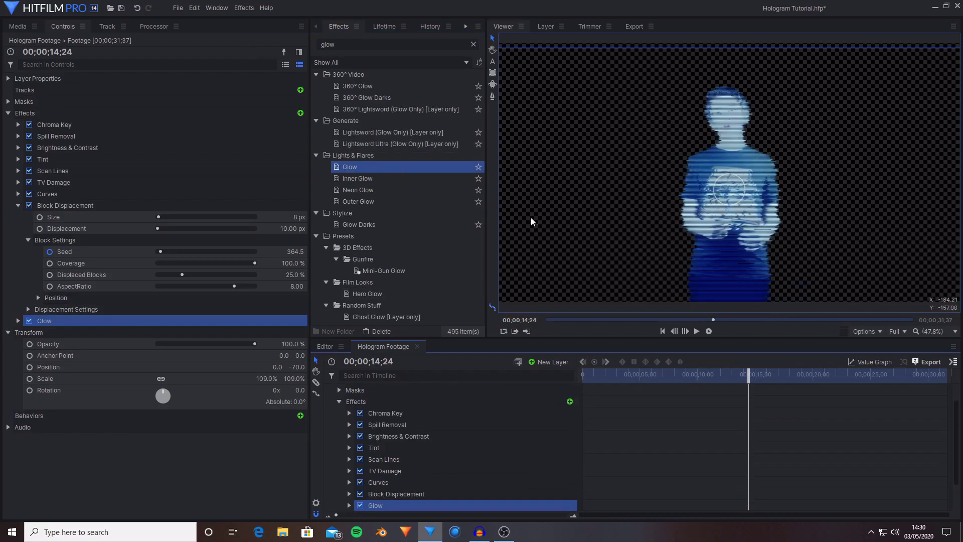
{"action": "right_click", "coordinate": [76, 328]}
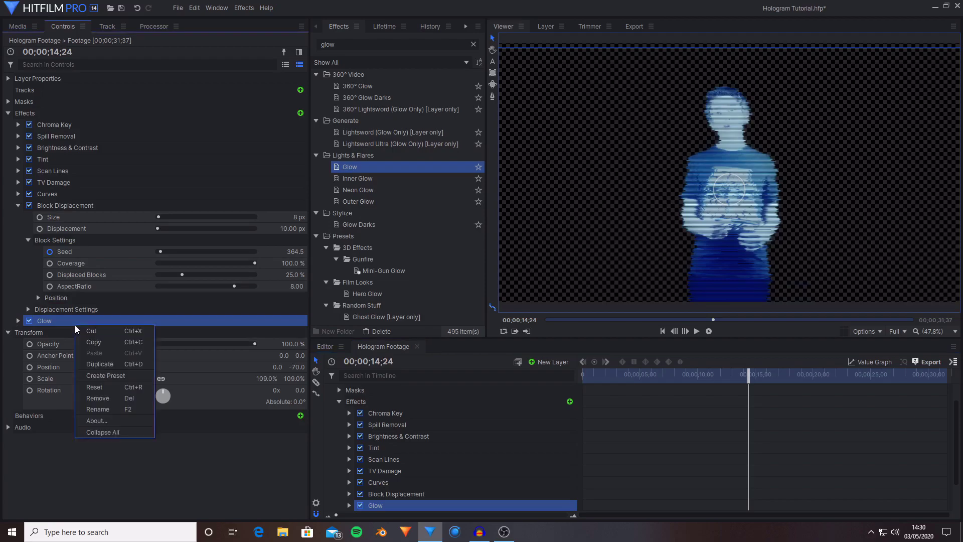
- Duplicate the Glow and give the copy Radius 120 and Intensity 0.6, comparing on/off
{"action": "left_click", "coordinate": [129, 363]}
{"action": "left_click", "coordinate": [18, 332]}
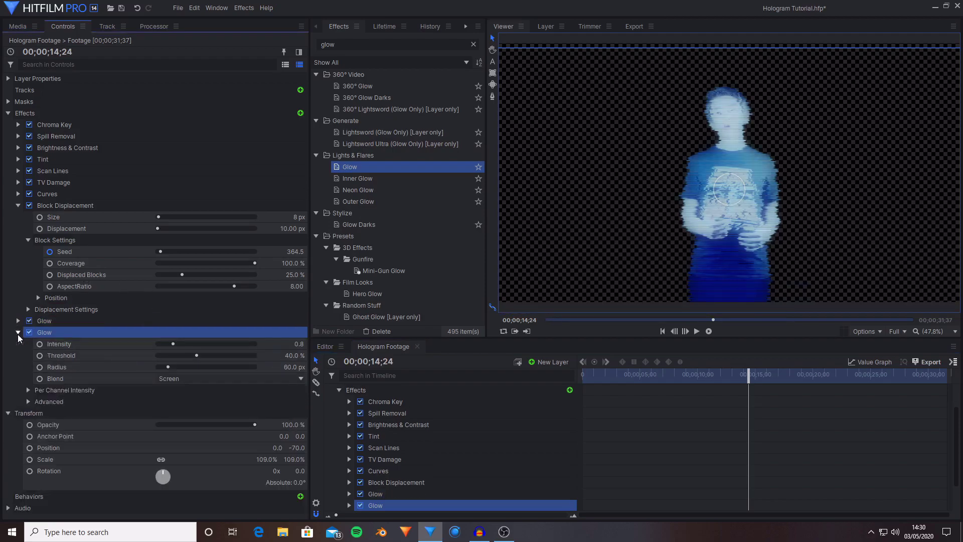
{"action": "left_click", "coordinate": [178, 368]}
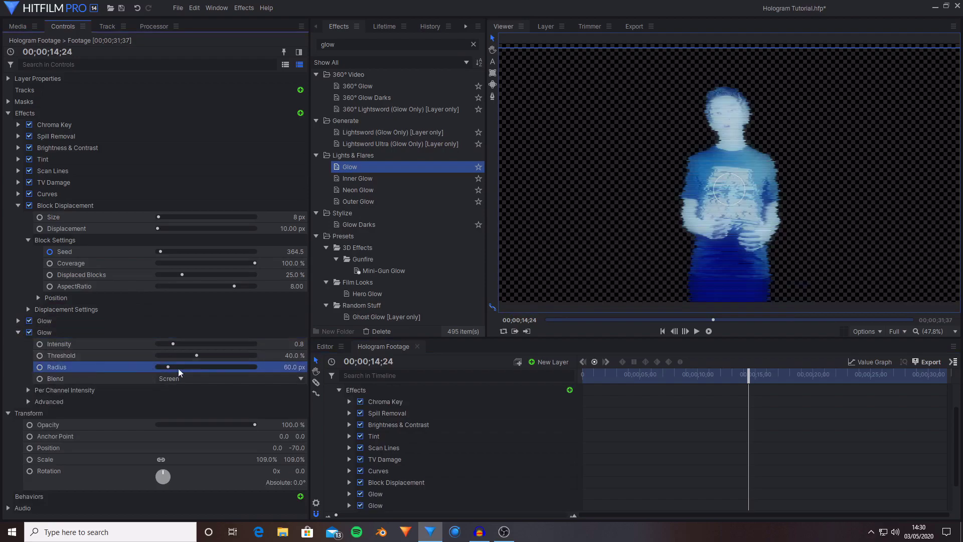
{"action": "mouse_move", "coordinate": [280, 372]}
{"action": "left_mouse_down"}
{"action": "mouse_move", "coordinate": [303, 372]}
{"action": "mouse_move", "coordinate": [270, 351]}
{"action": "mouse_move", "coordinate": [281, 355]}
{"action": "left_mouse_up"}
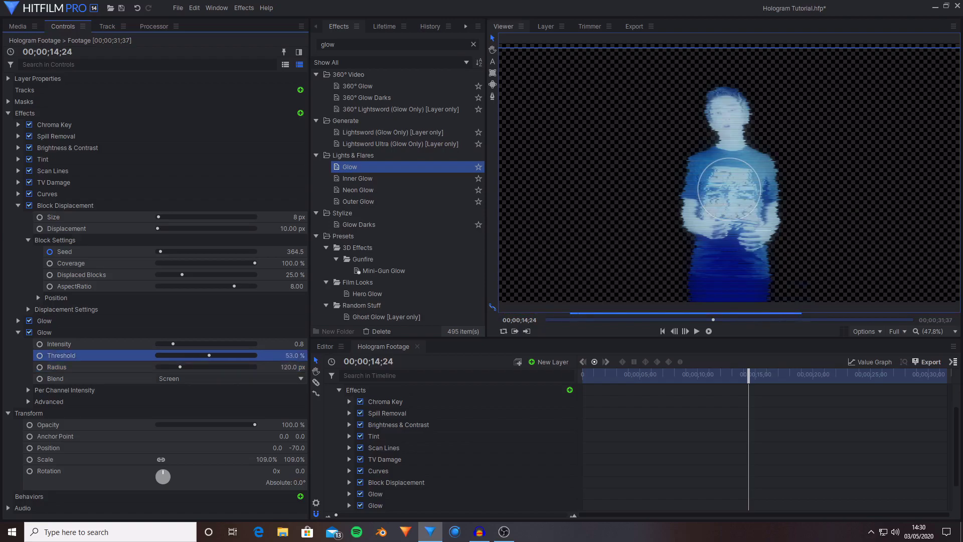
{"action": "left_click_drag", "start_coordinate": [284, 344], "coordinate": [278, 344]}
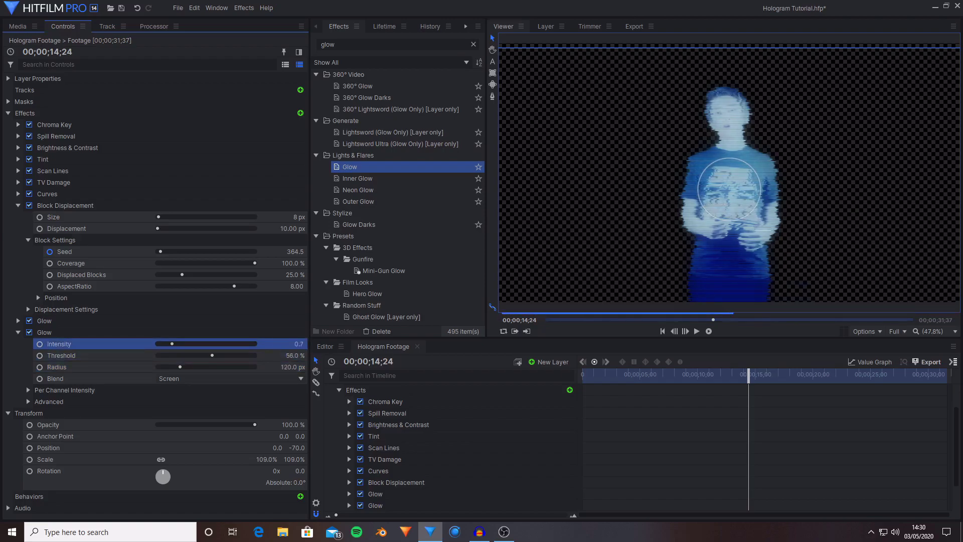
{"action": "left_click", "coordinate": [19, 332]}
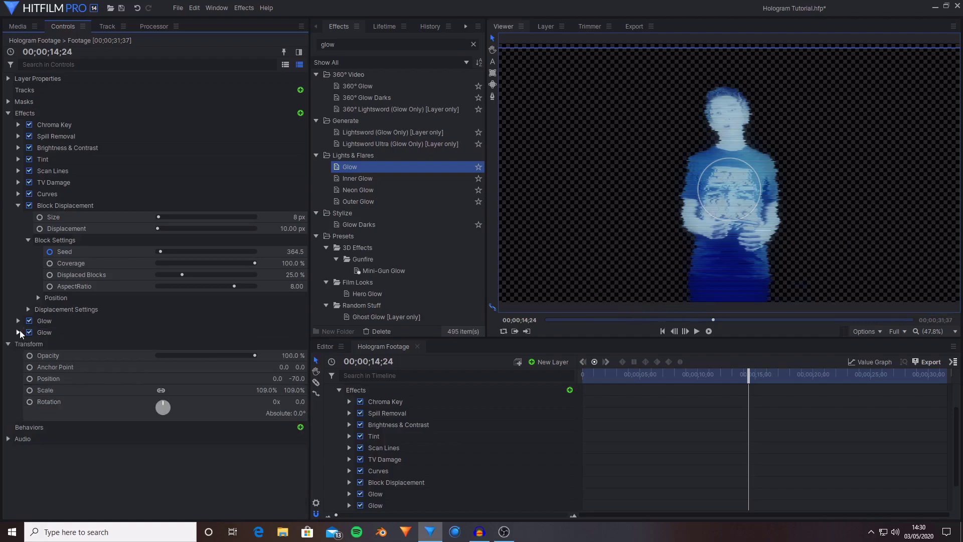
{"action": "left_click", "coordinate": [29, 333]}
{"action": "left_click", "coordinate": [29, 332]}
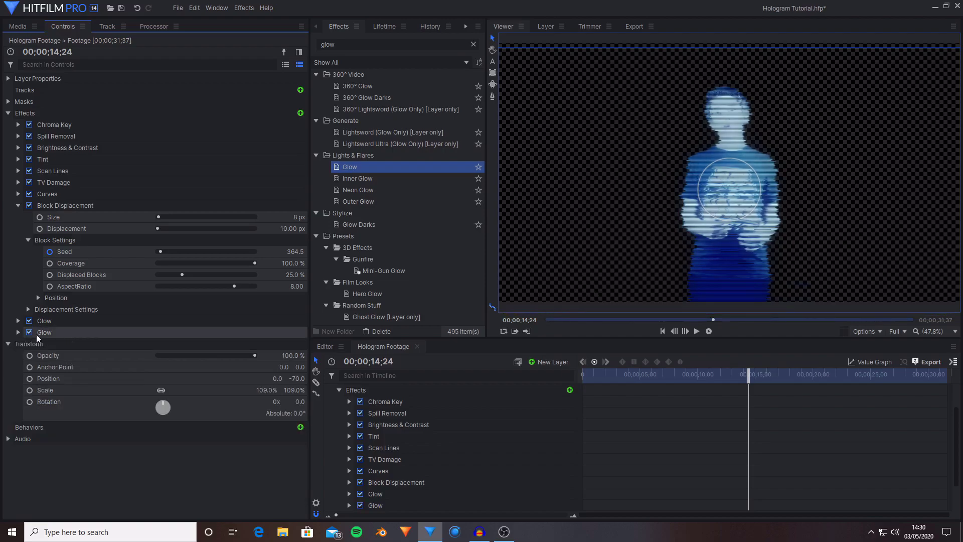
{"action": "left_click", "coordinate": [55, 335]}
{"action": "left_click", "coordinate": [18, 333]}
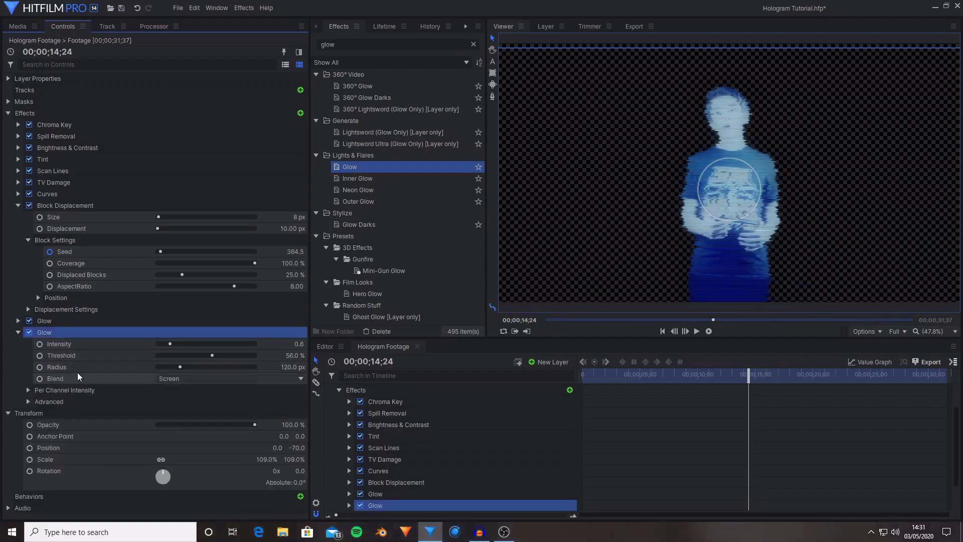
- Raise the second Glow's Per Channel Intensity Blue to 1.22, then toggle it off to compare
{"action": "left_click", "coordinate": [22, 391]}
{"action": "left_click", "coordinate": [28, 390]}
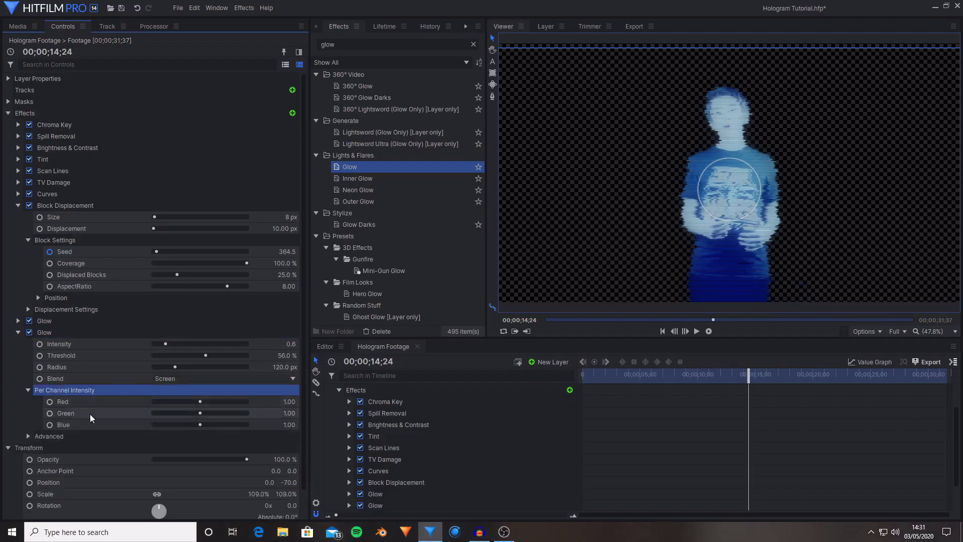
{"action": "left_click", "coordinate": [91, 414]}
{"action": "left_click", "coordinate": [201, 425]}
{"action": "left_click_drag", "start_coordinate": [203, 425], "coordinate": [211, 431]}
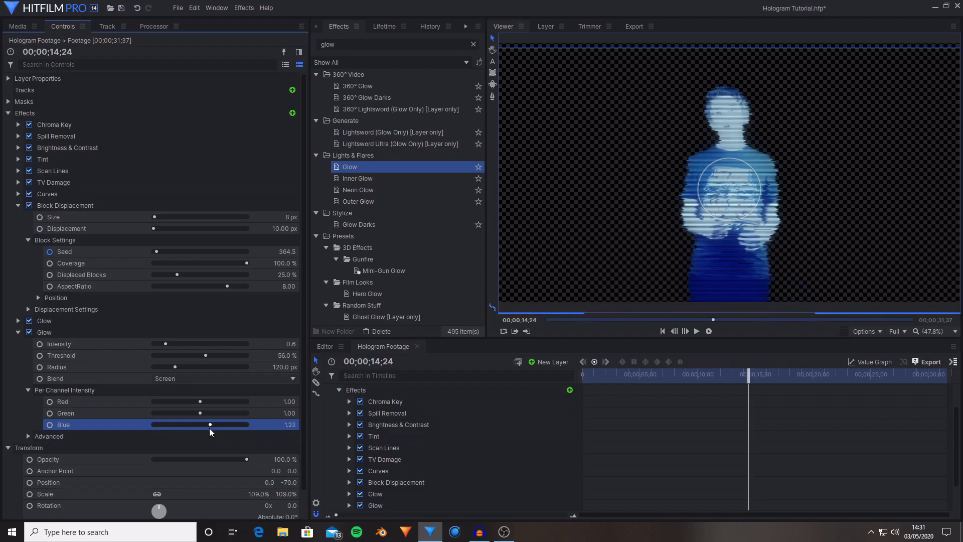
{"action": "left_click", "coordinate": [29, 333]}
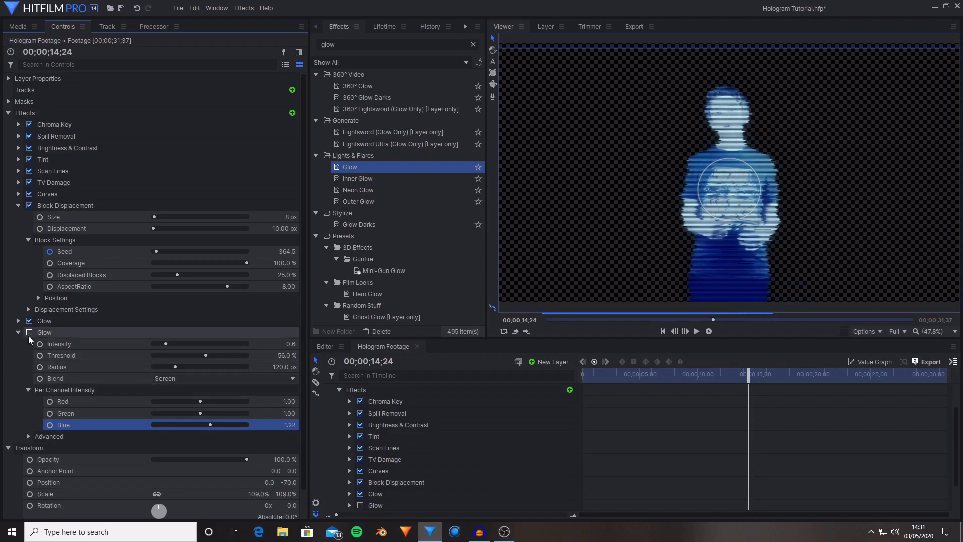
- Re-enable the second Glow, collapse it and Block Displacement, and duplicate it into a third Glow
{"action": "left_click", "coordinate": [28, 334]}
{"action": "left_click", "coordinate": [61, 333]}
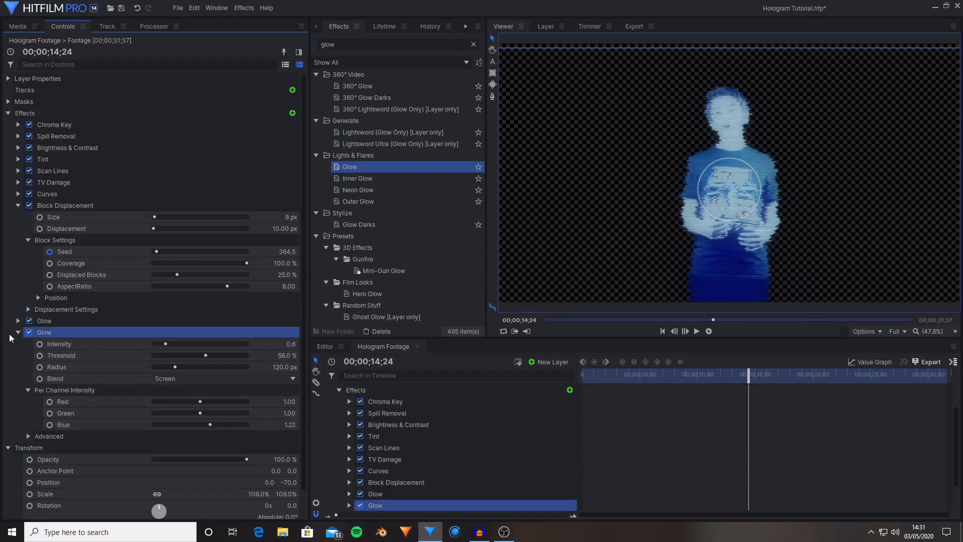
{"action": "left_click", "coordinate": [19, 333]}
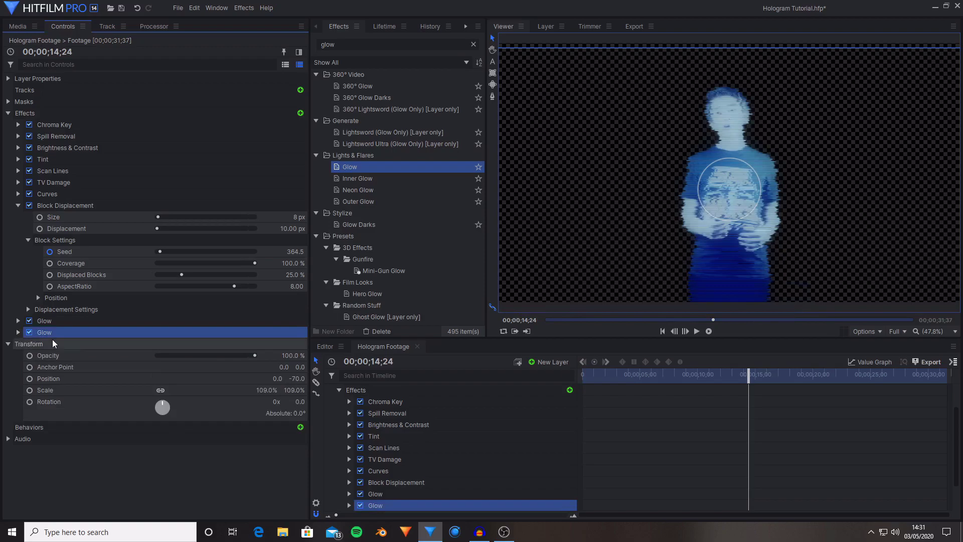
{"action": "left_click", "coordinate": [17, 206]}
{"action": "right_click", "coordinate": [56, 230]}
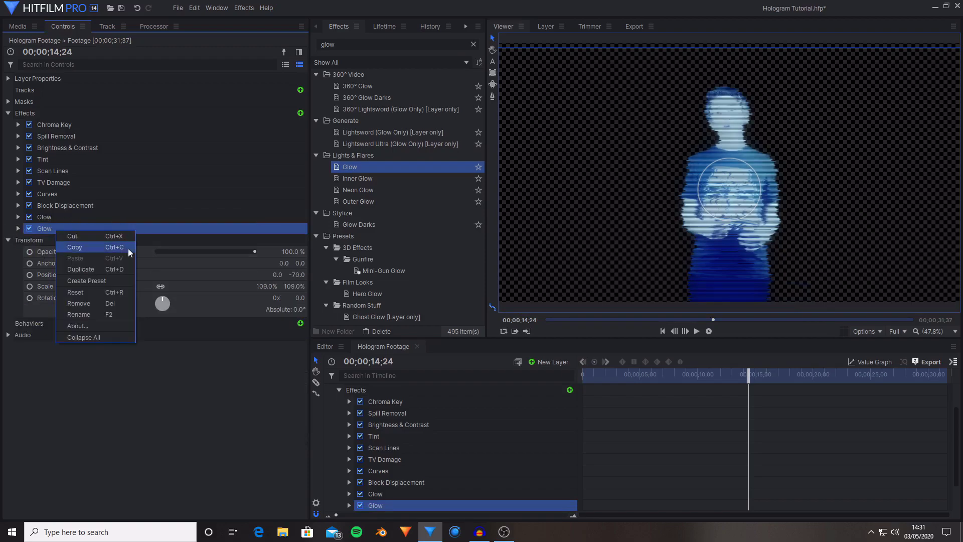
{"action": "left_click", "coordinate": [113, 270]}
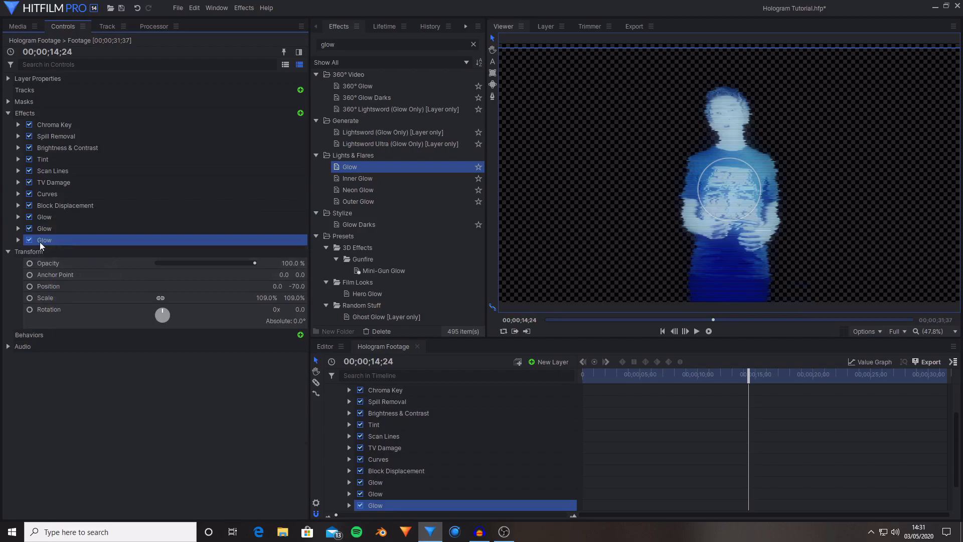
- Set the third Glow to Radius 143.3 px, Intensity 0.6 and Threshold 31%, then collapse it
{"action": "left_click", "coordinate": [18, 239]}
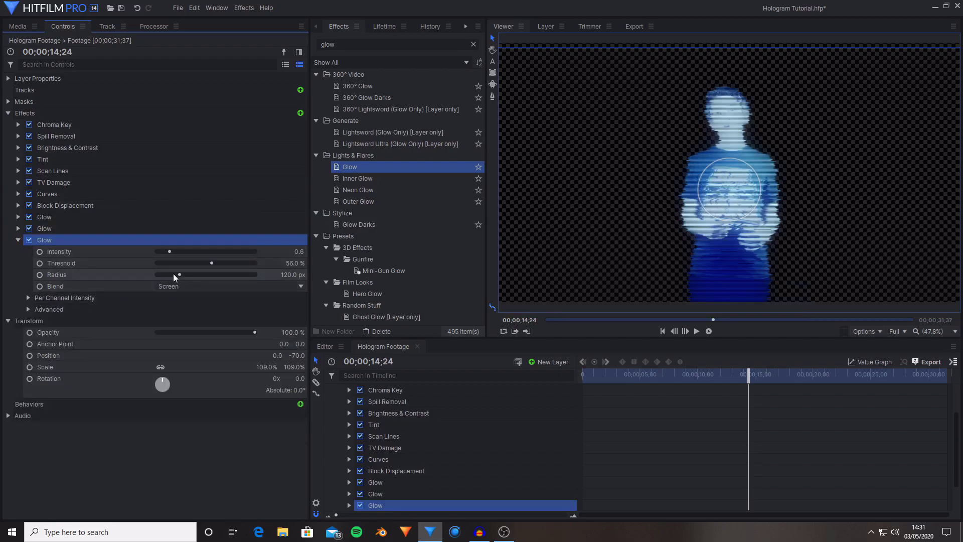
{"action": "left_click_drag", "start_coordinate": [180, 274], "coordinate": [184, 274]}
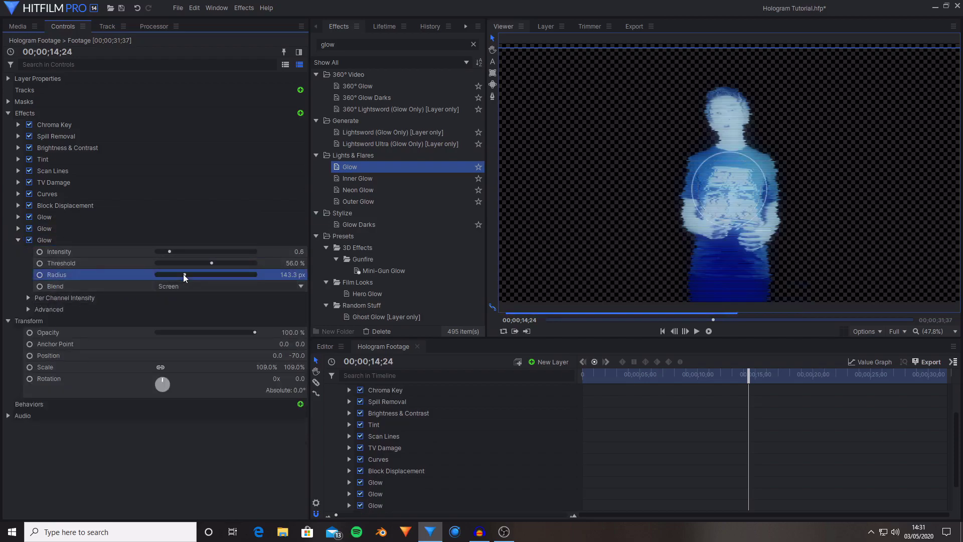
{"action": "left_click", "coordinate": [167, 251]}
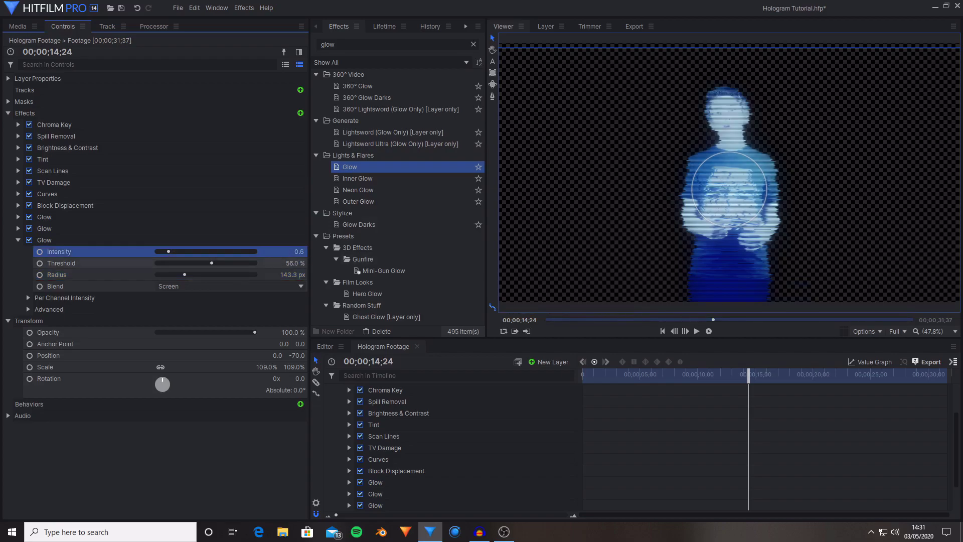
{"action": "left_click_drag", "start_coordinate": [295, 263], "coordinate": [283, 263]}
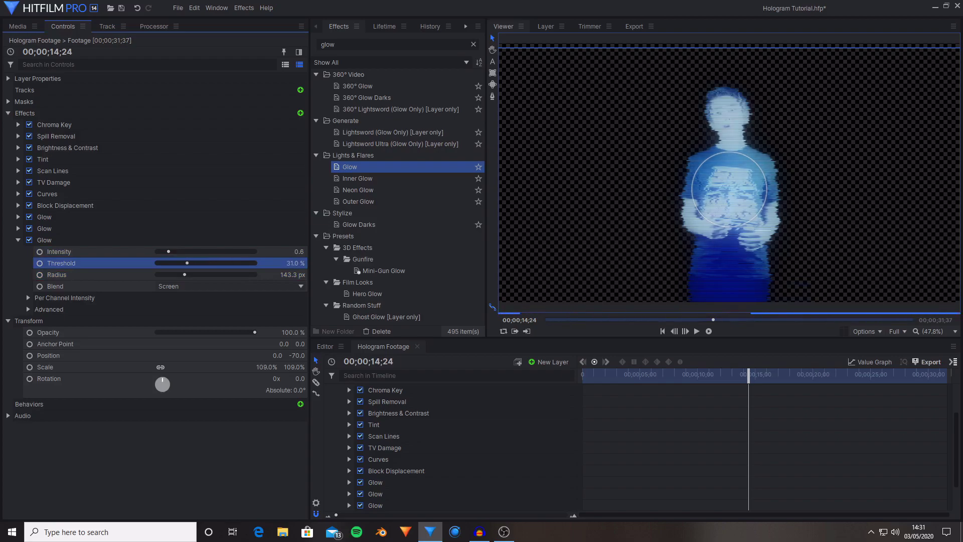
{"action": "left_click", "coordinate": [18, 240]}
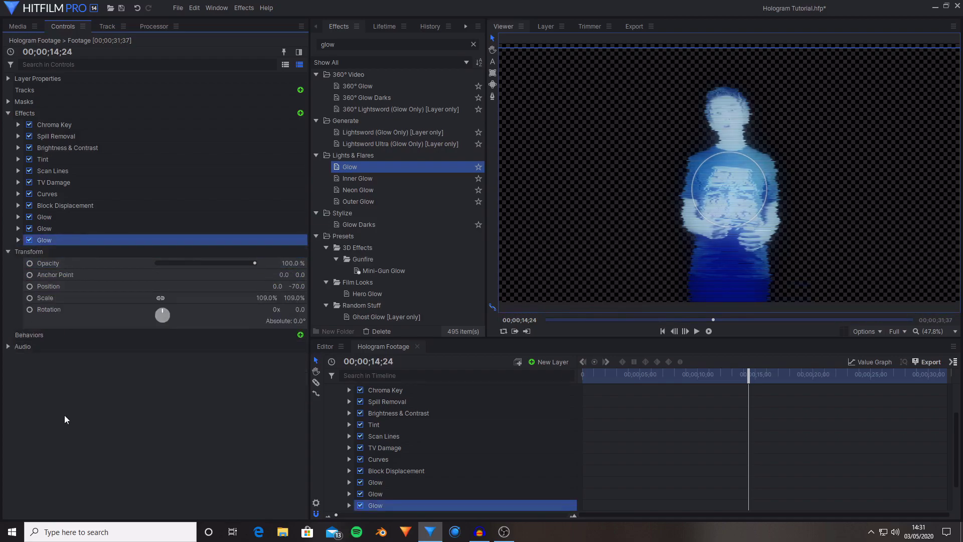
{"action": "left_click", "coordinate": [65, 414]}
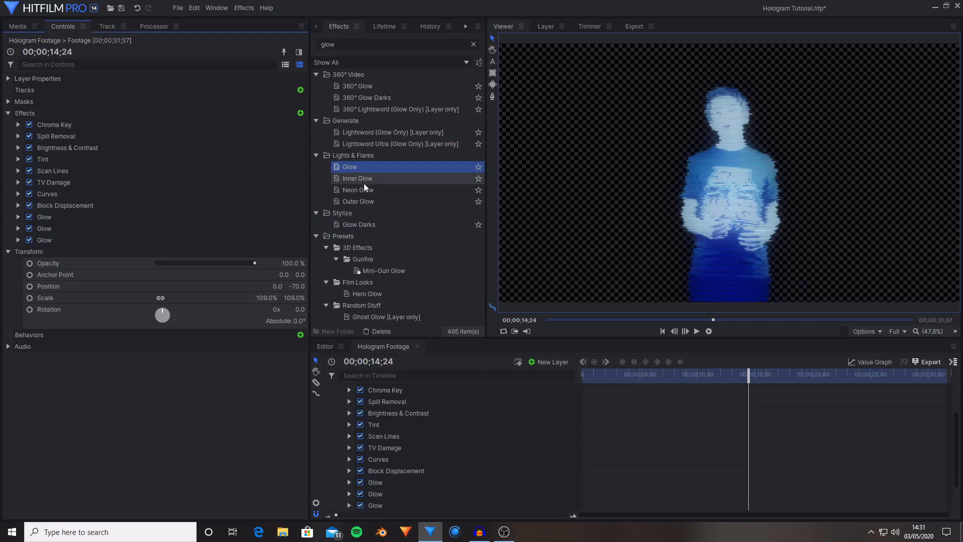
- Add an Inner Glow after Block Displacement with Opacity 0.42, Size 30 px and Spread 57%
{"action": "left_click_drag", "start_coordinate": [366, 182], "coordinate": [60, 217]}
{"action": "left_click", "coordinate": [65, 231]}
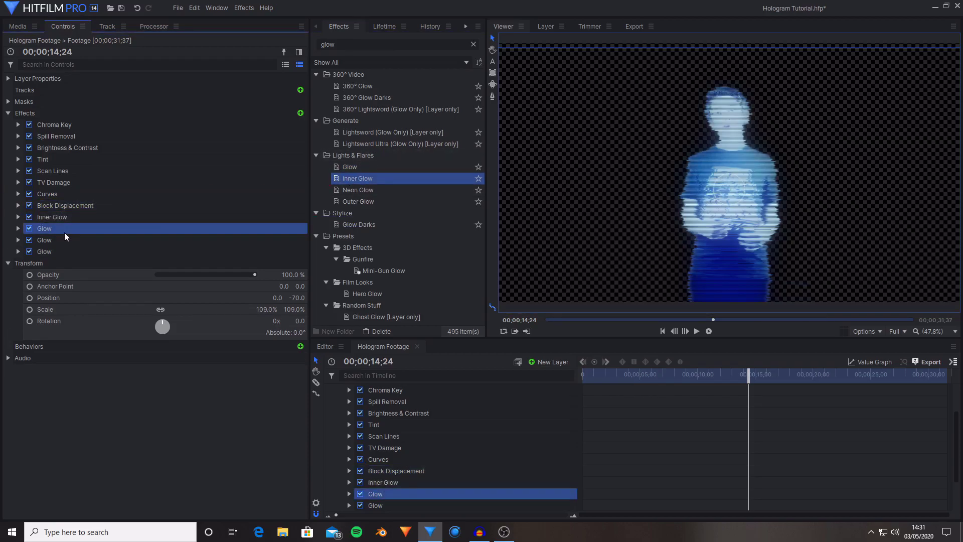
{"action": "left_click", "coordinate": [18, 216]}
{"action": "left_click", "coordinate": [197, 240]}
{"action": "left_click", "coordinate": [177, 251]}
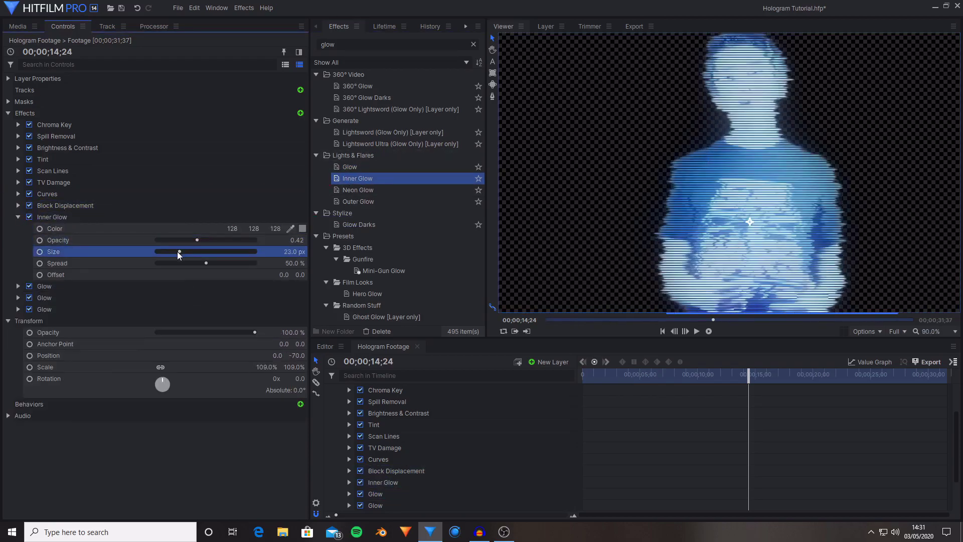
{"action": "left_click", "coordinate": [187, 251]}
{"action": "left_click", "coordinate": [212, 263]}
- Colour the Inner Glow light blue (116, 183, 255)
{"action": "left_click", "coordinate": [303, 228]}
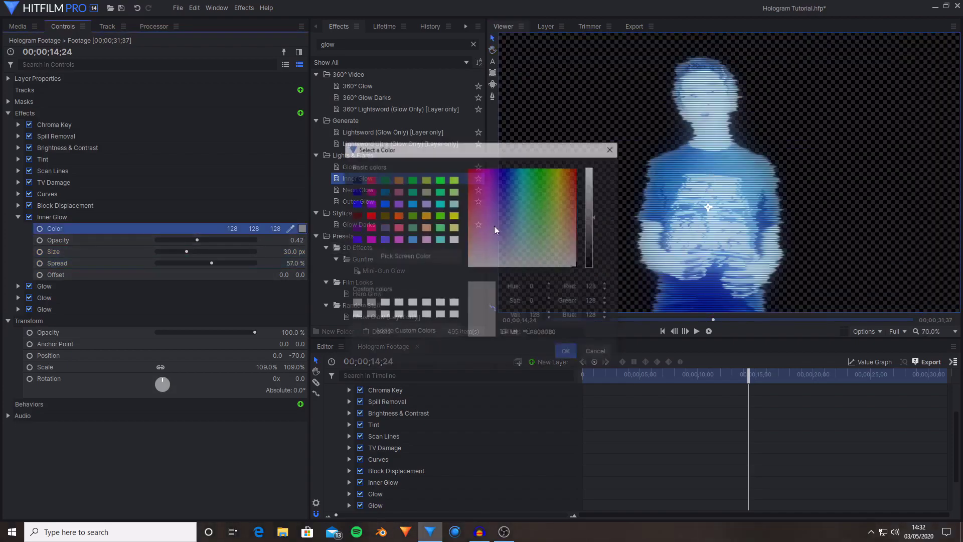
{"action": "left_click", "coordinate": [517, 203]}
{"action": "left_click", "coordinate": [566, 350]}
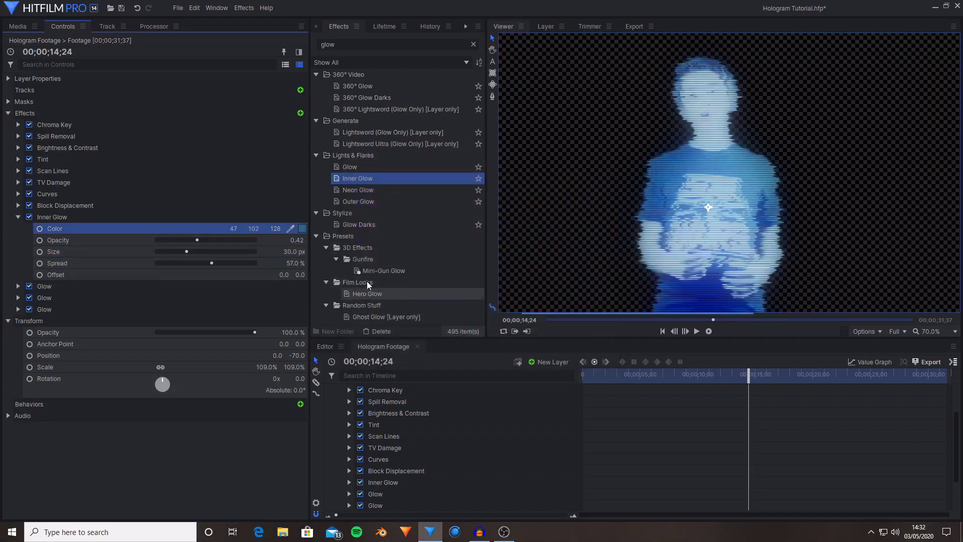
{"action": "left_click", "coordinate": [302, 228]}
{"action": "left_click", "coordinate": [512, 227]}
{"action": "left_click", "coordinate": [565, 351]}
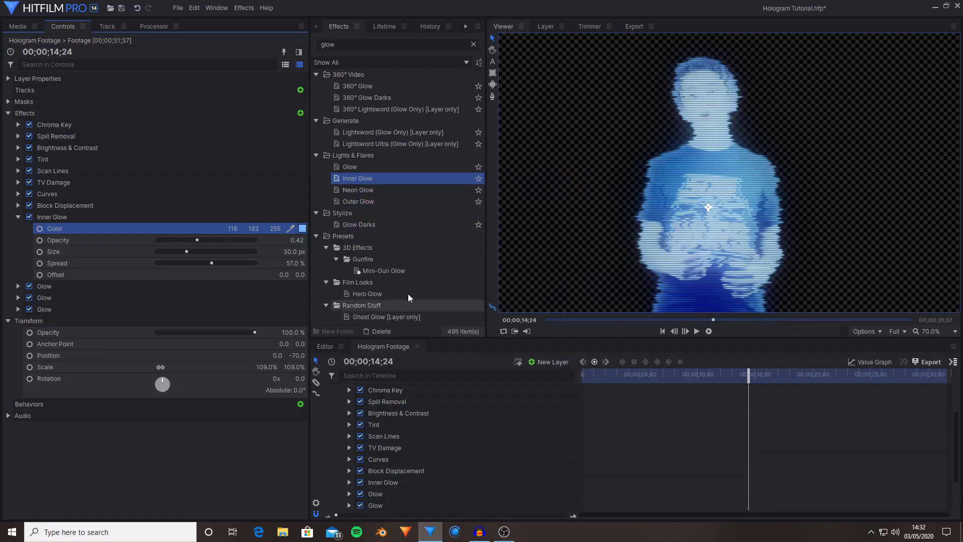
- Add a second Inner Glow with Opacity 0.22, then collapse both Inner Glows
{"action": "left_click_drag", "start_coordinate": [358, 178], "coordinate": [117, 254]}
{"action": "left_click_drag", "start_coordinate": [197, 309], "coordinate": [244, 333]}
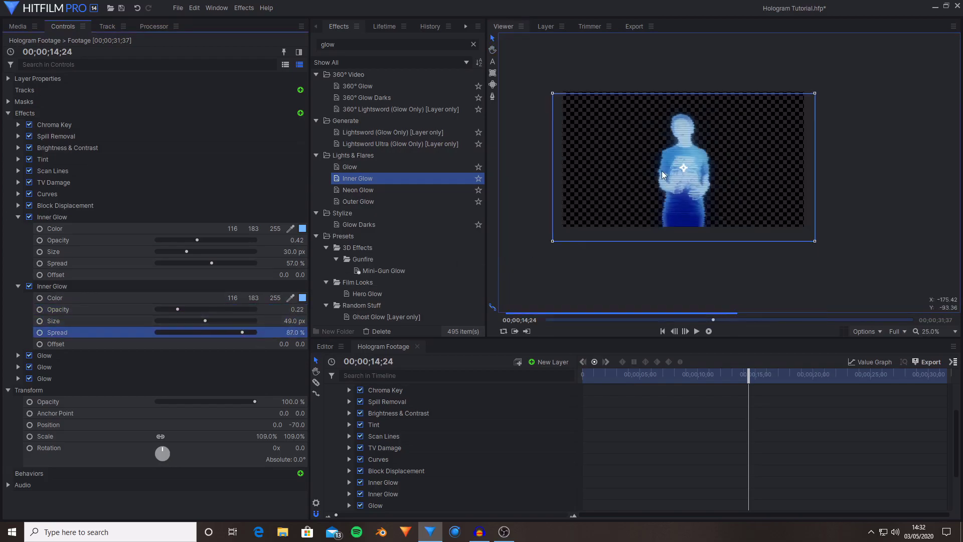
{"action": "scroll", "coordinate": [662, 174], "scroll_direction": "up", "scroll_amount": 2}
{"action": "left_click", "coordinate": [931, 331]}
{"action": "left_click", "coordinate": [934, 341]}
{"action": "left_click", "coordinate": [37, 216]}
{"action": "left_click", "coordinate": [33, 227], "text": "shift"}
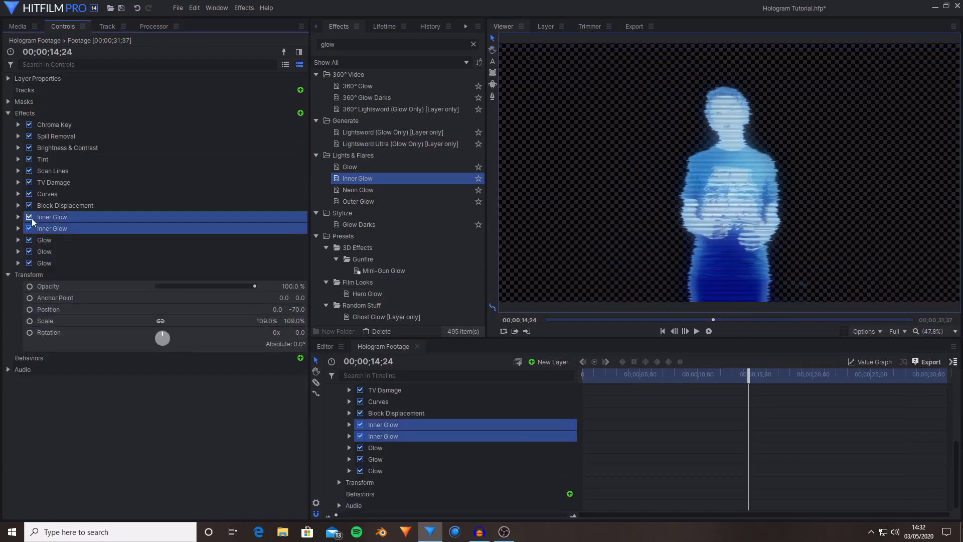
{"action": "left_click", "coordinate": [759, 140]}
{"action": "left_click", "coordinate": [787, 374]}
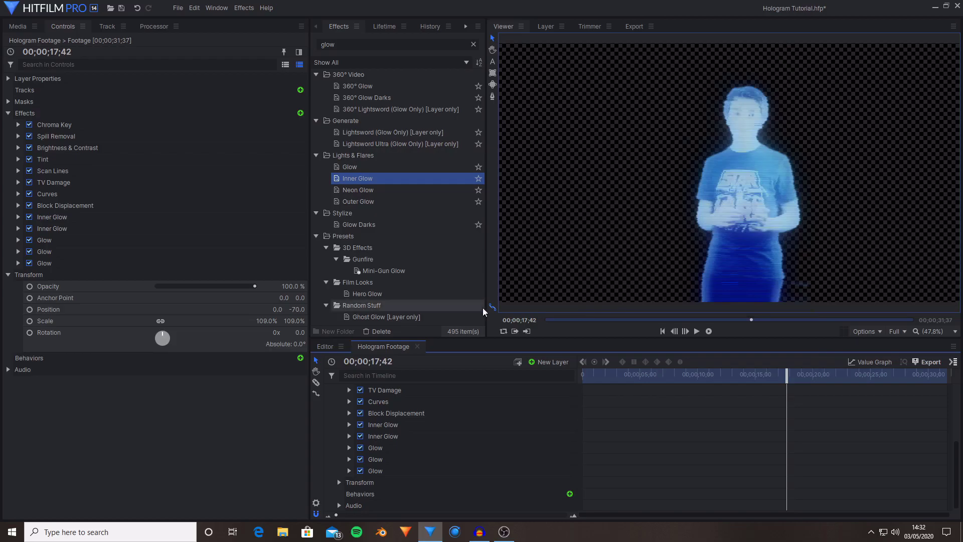
{"action": "left_click", "coordinate": [55, 229]}
{"action": "left_click", "coordinate": [53, 217], "text": "shift"}
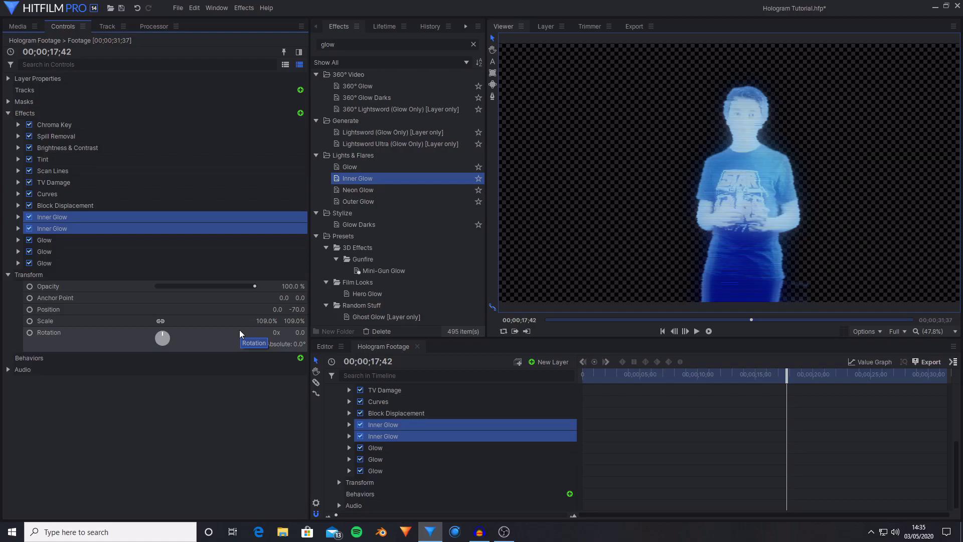
{"action": "left_click", "coordinate": [29, 228]}
{"action": "left_click", "coordinate": [106, 376]}
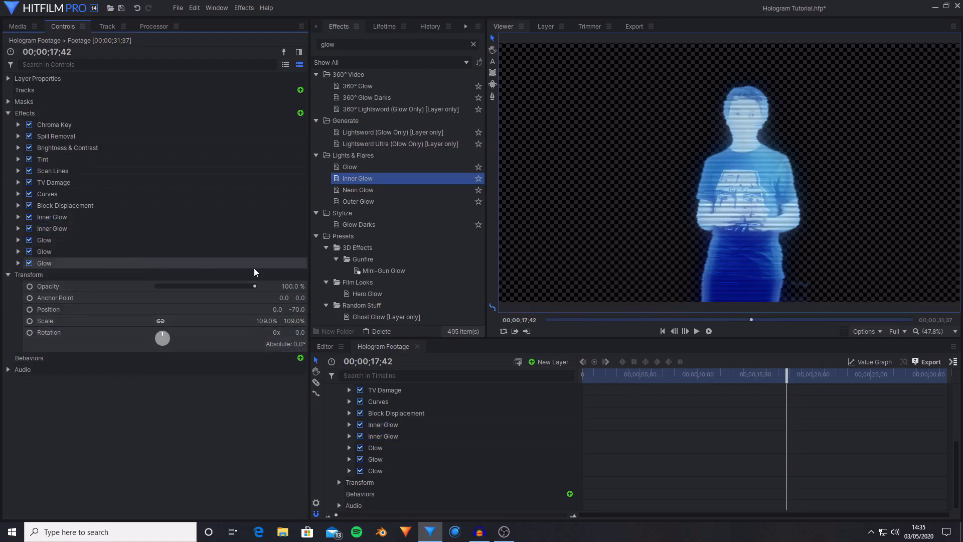
{"action": "left_click", "coordinate": [119, 218]}
{"action": "left_click", "coordinate": [40, 228], "text": "ctrl"}
{"action": "left_click", "coordinate": [29, 229]}
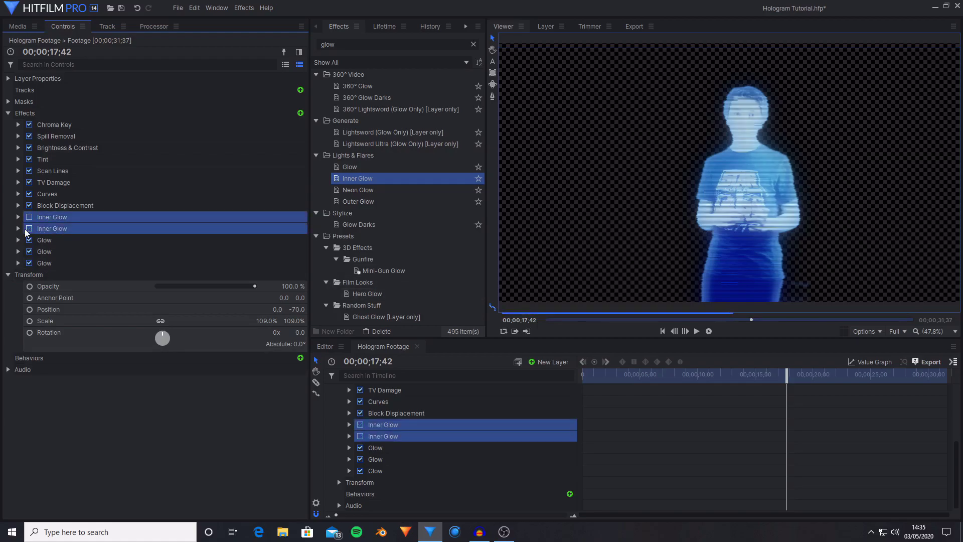
{"action": "left_click", "coordinate": [110, 413]}
{"action": "left_click", "coordinate": [60, 230]}
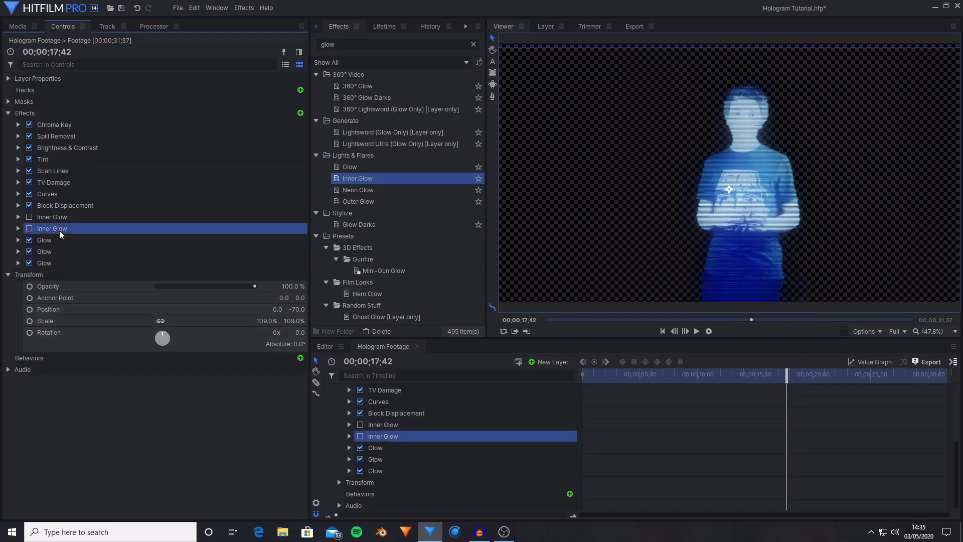
{"action": "left_click", "coordinate": [40, 216], "text": "ctrl"}
{"action": "left_click", "coordinate": [29, 228]}
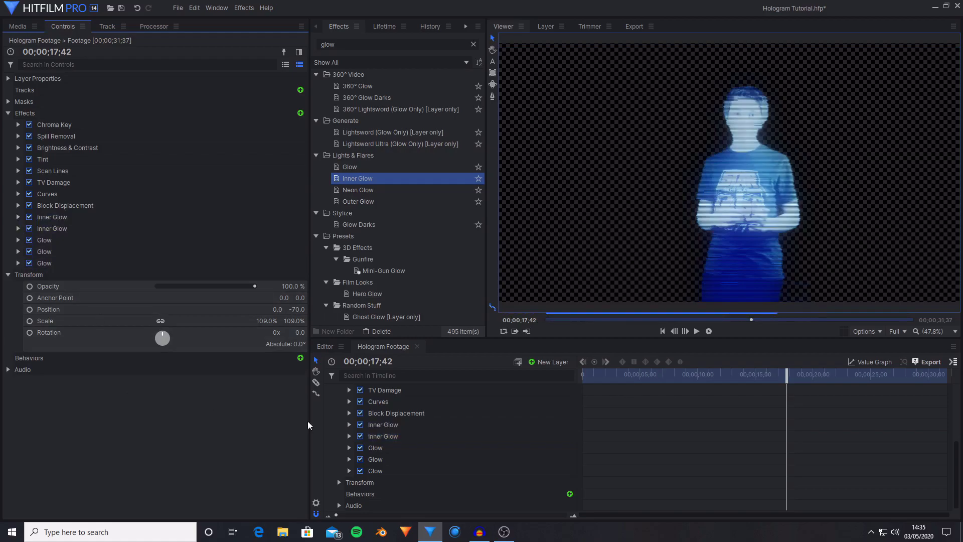
{"action": "scroll", "coordinate": [453, 428], "scroll_direction": "up", "scroll_amount": 3}
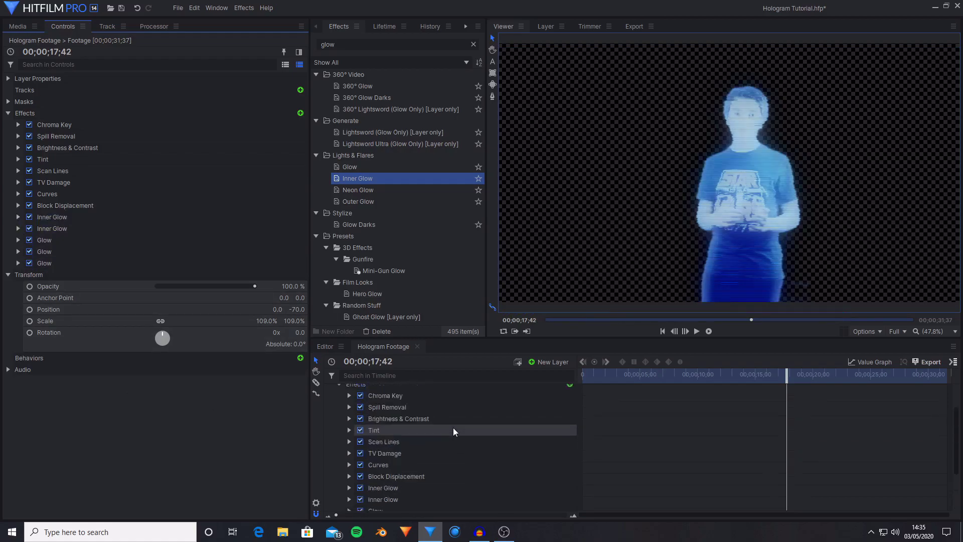
{"action": "left_click", "coordinate": [424, 390]}
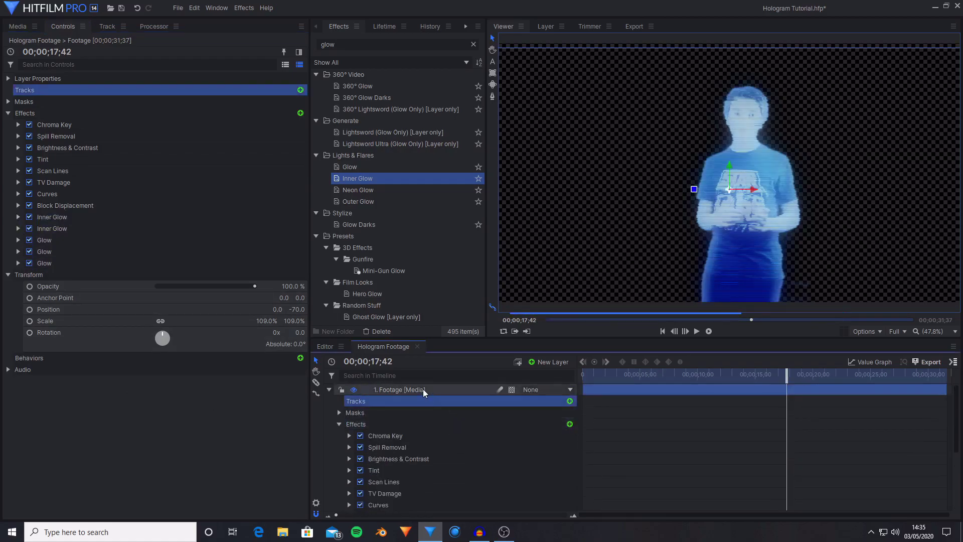
{"action": "scroll", "coordinate": [802, 294], "scroll_direction": "up", "scroll_amount": 3}
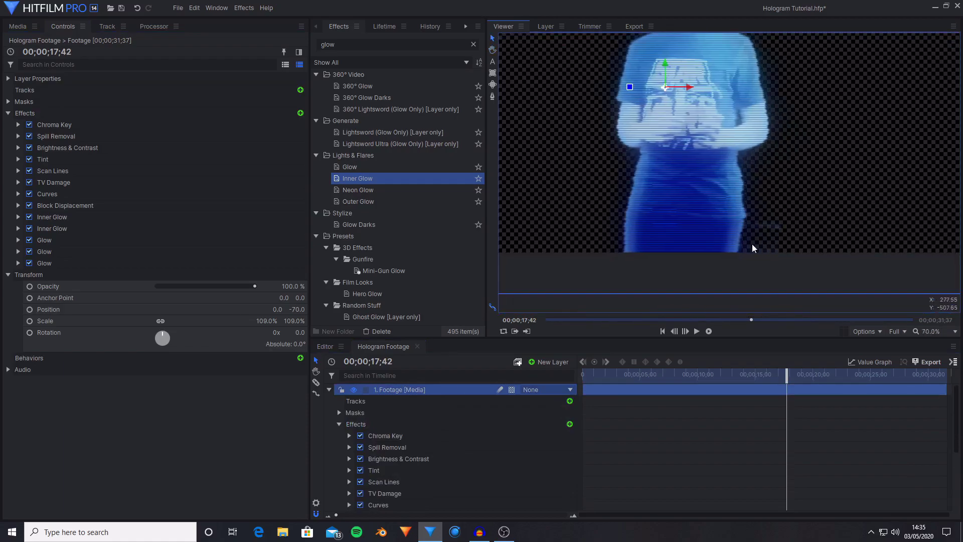
{"action": "left_click", "coordinate": [400, 435]}
{"action": "left_click", "coordinate": [349, 435]}
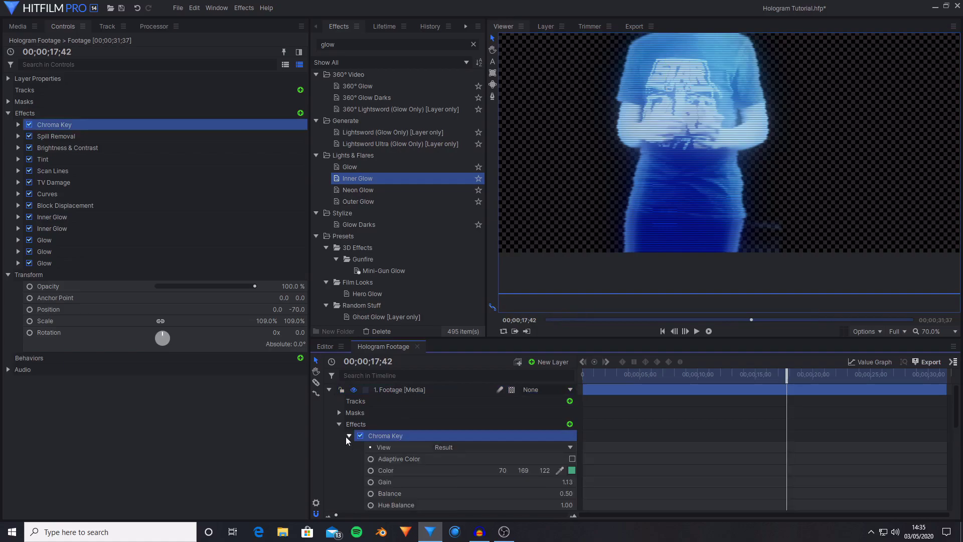
{"action": "scroll", "coordinate": [400, 444], "scroll_direction": "down", "scroll_amount": 3}
{"action": "left_click", "coordinate": [359, 433]}
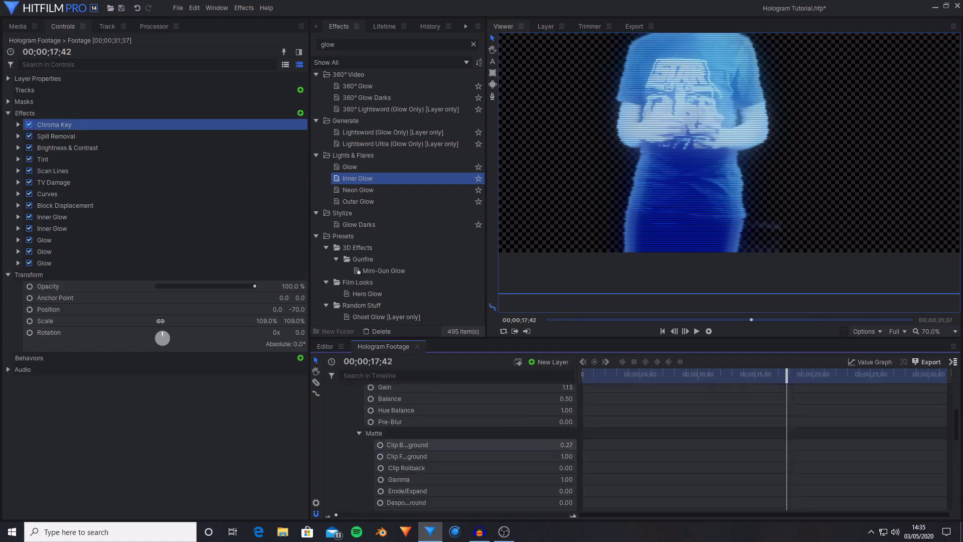
{"action": "left_click", "coordinate": [401, 444]}
{"action": "left_click", "coordinate": [359, 433]}
{"action": "scroll", "coordinate": [363, 428], "scroll_direction": "up", "scroll_amount": 5}
{"action": "left_click", "coordinate": [349, 404]}
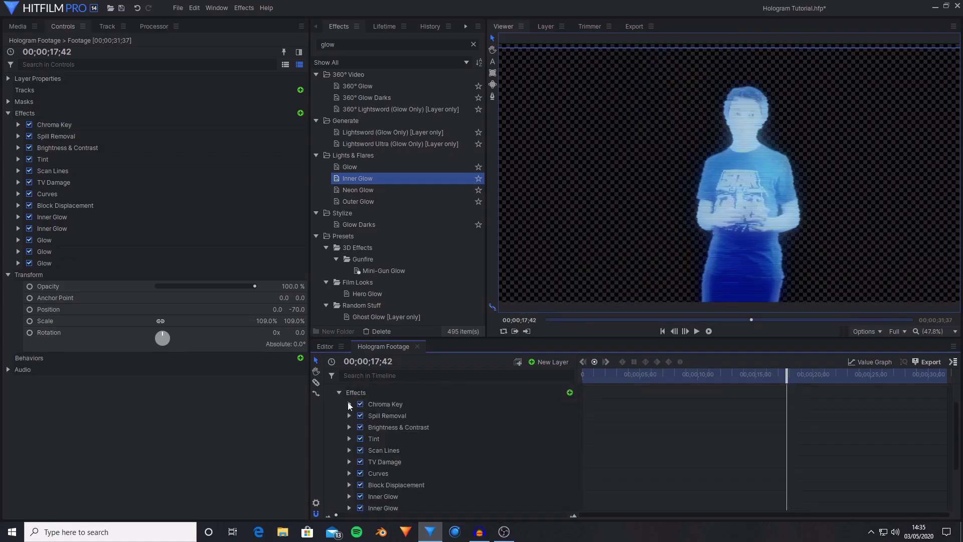
{"action": "left_click", "coordinate": [338, 392]}
- Set the footage layer's Transform Opacity to 95% and check it at 00;00;20;08
{"action": "left_click", "coordinate": [338, 437]}
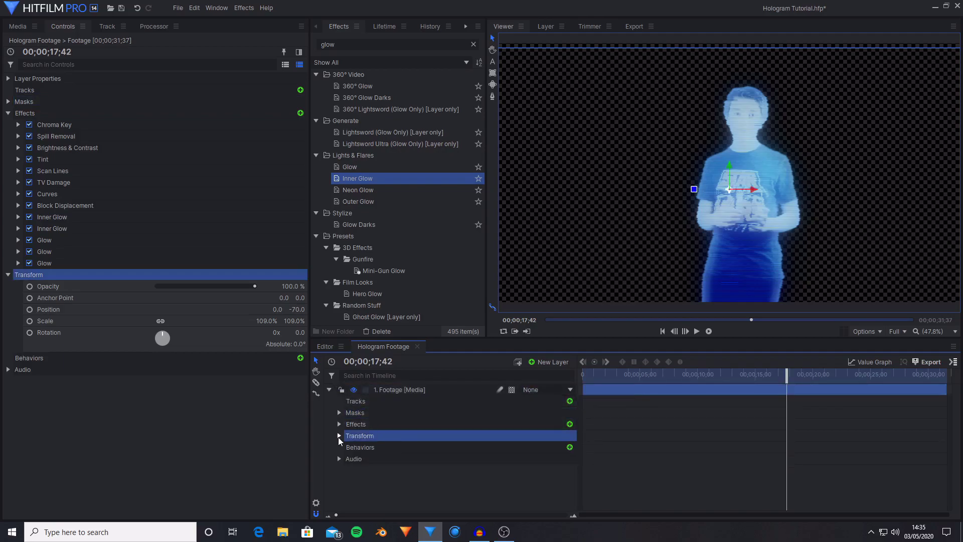
{"action": "left_click", "coordinate": [339, 436]}
{"action": "left_click", "coordinate": [405, 448]}
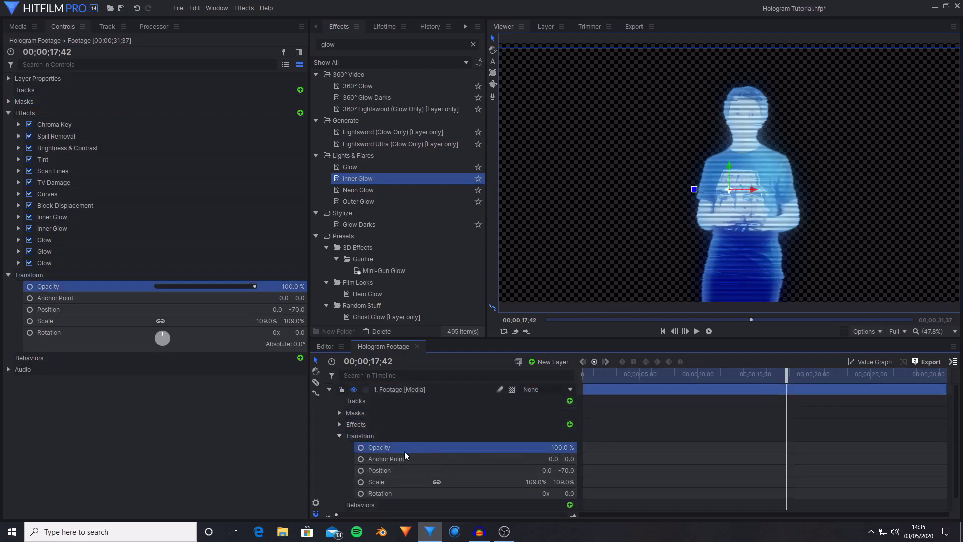
{"action": "left_click", "coordinate": [564, 447]}
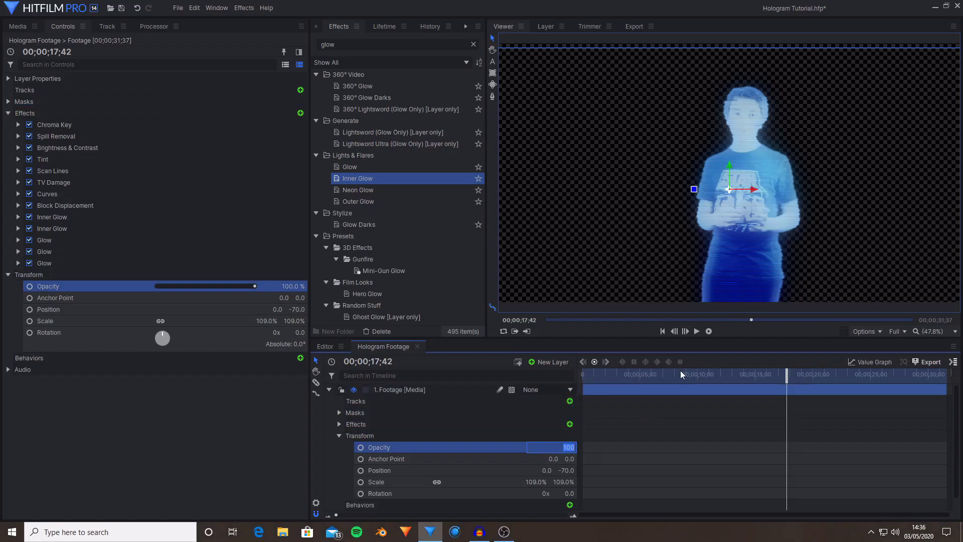
{"action": "type", "text": "95"}
{"action": "key", "text": "Return"}
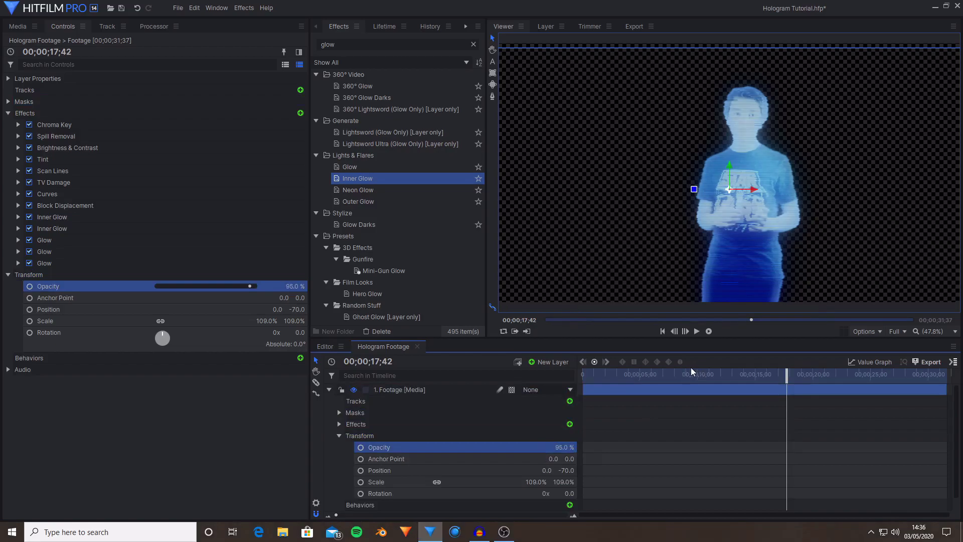
{"action": "left_click", "coordinate": [233, 463]}
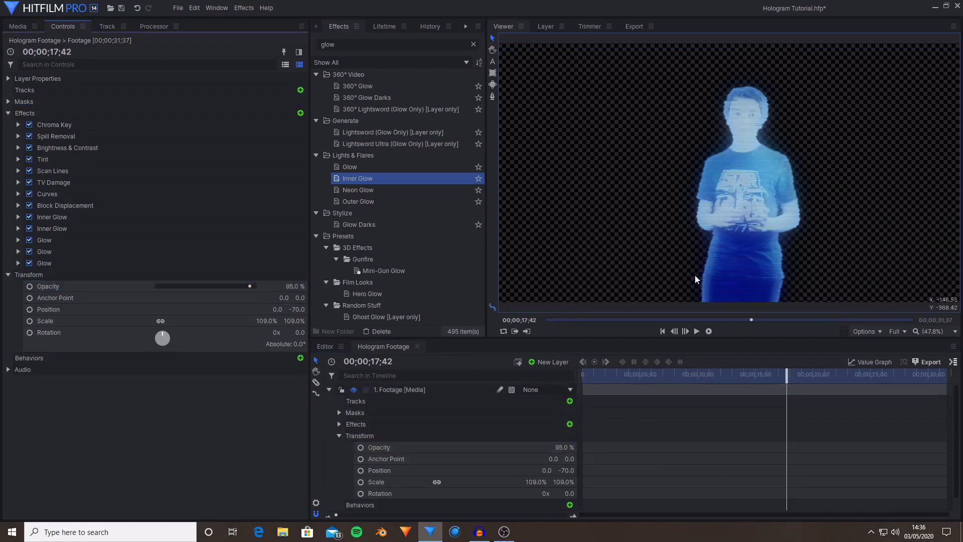
{"action": "left_click", "coordinate": [814, 374]}
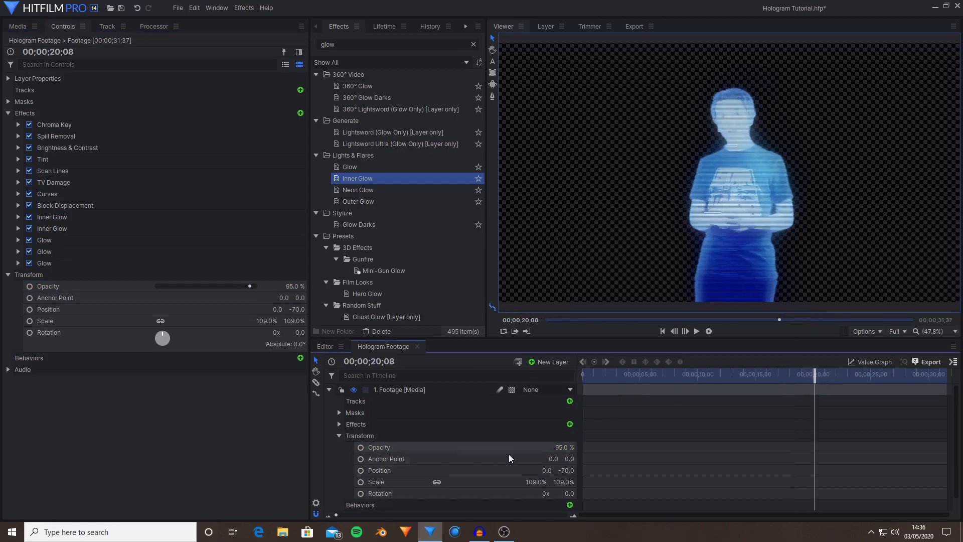
{"action": "left_click", "coordinate": [400, 435]}
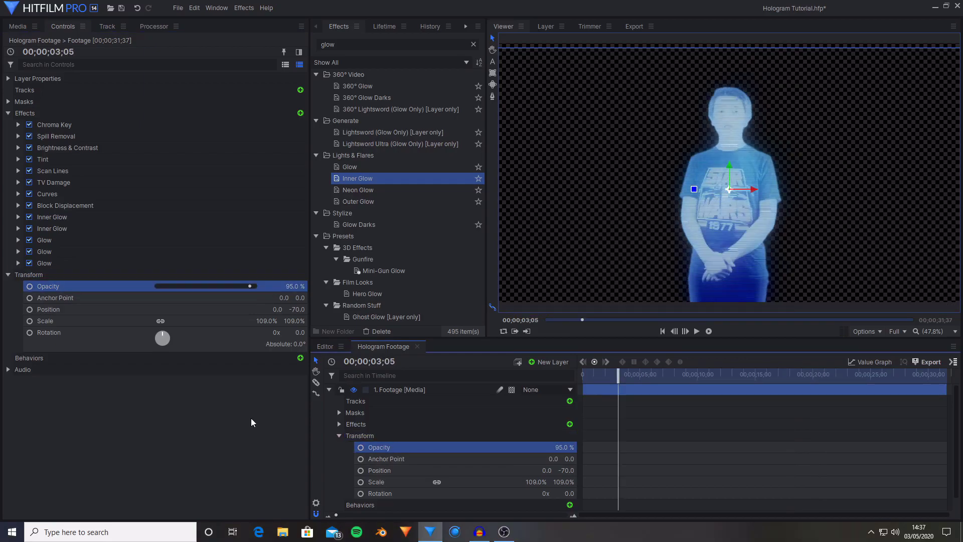